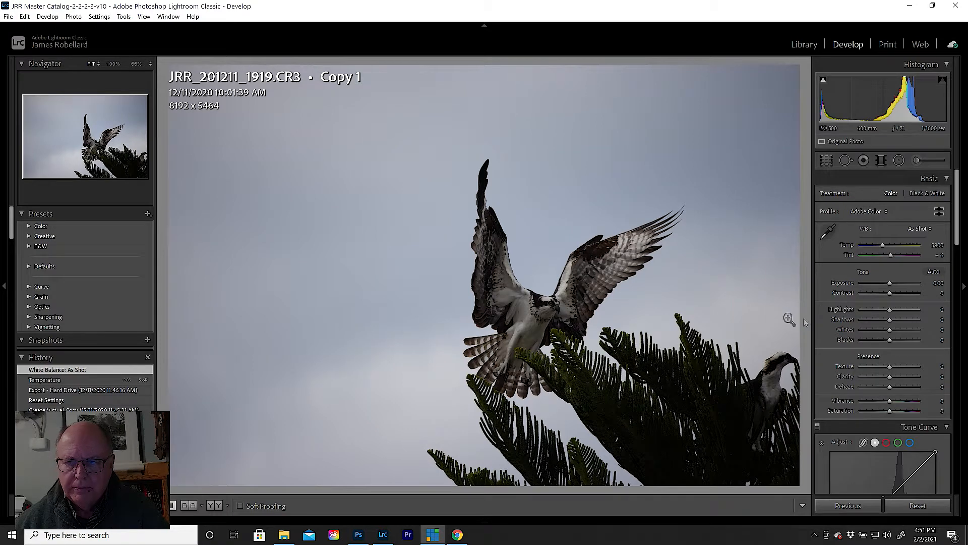
# Step: Go from the unedited virtual copy to the cropped, edited JRR_201211_1919.CR3 and view the whole photo
pyautogui.click(472, 415)
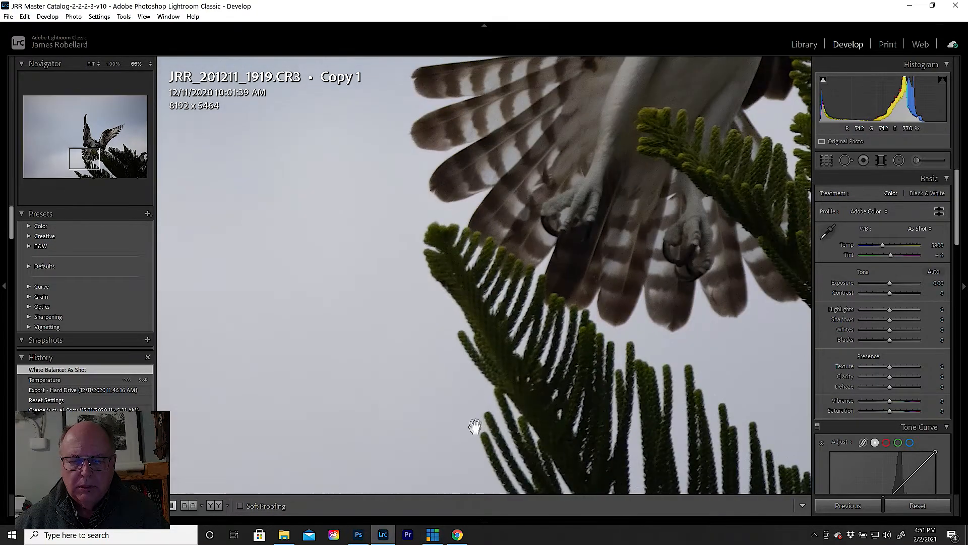
pyautogui.press('Left')
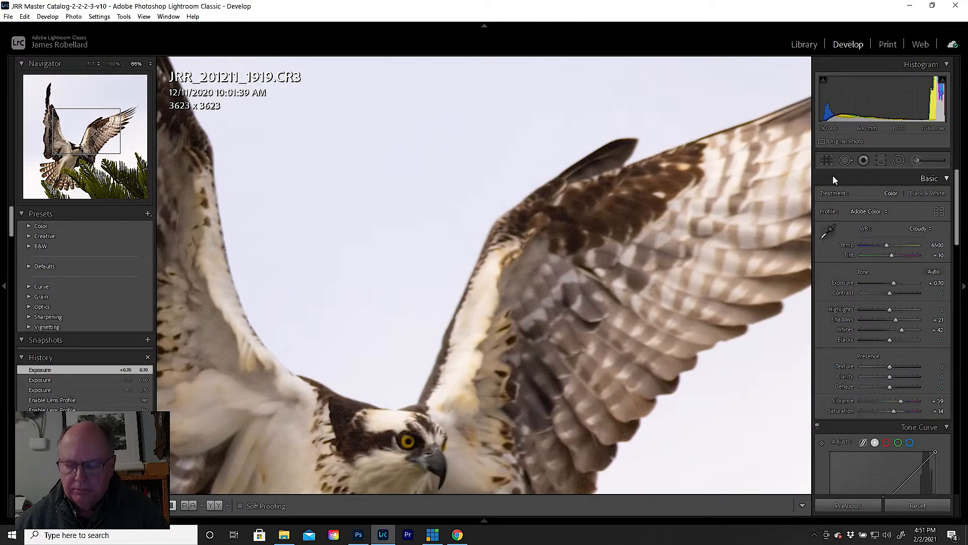
pyautogui.press('z')
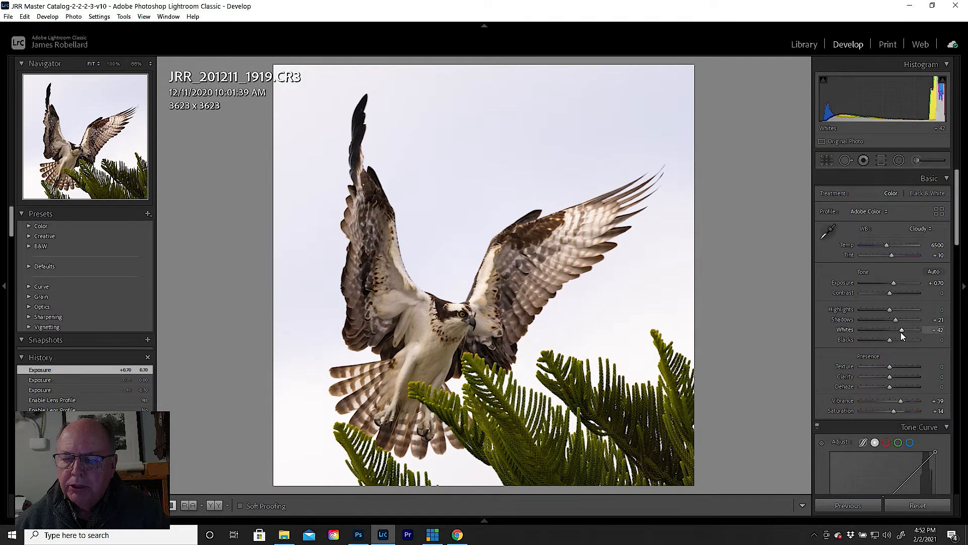
# Step: Review the edited photo's sharpening, noise reduction and lens correction settings, then the tone curve and HSL adjustments
pyautogui.click(960, 242)
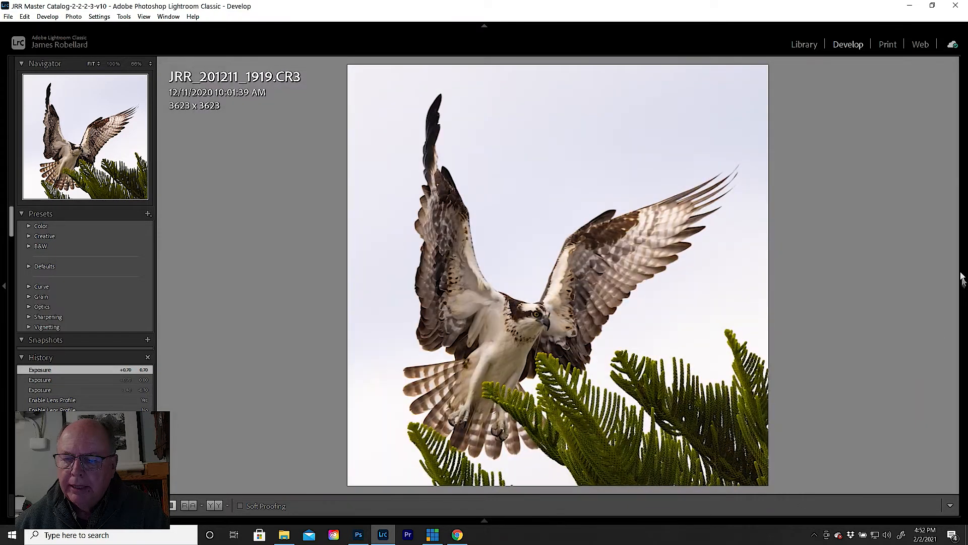
pyautogui.click(964, 286)
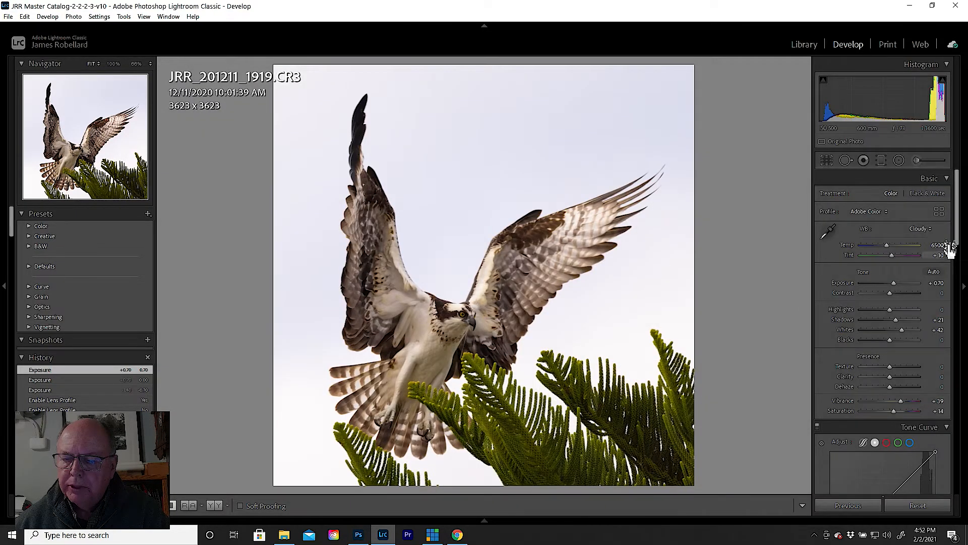
pyautogui.scroll(-10, 921, 353)
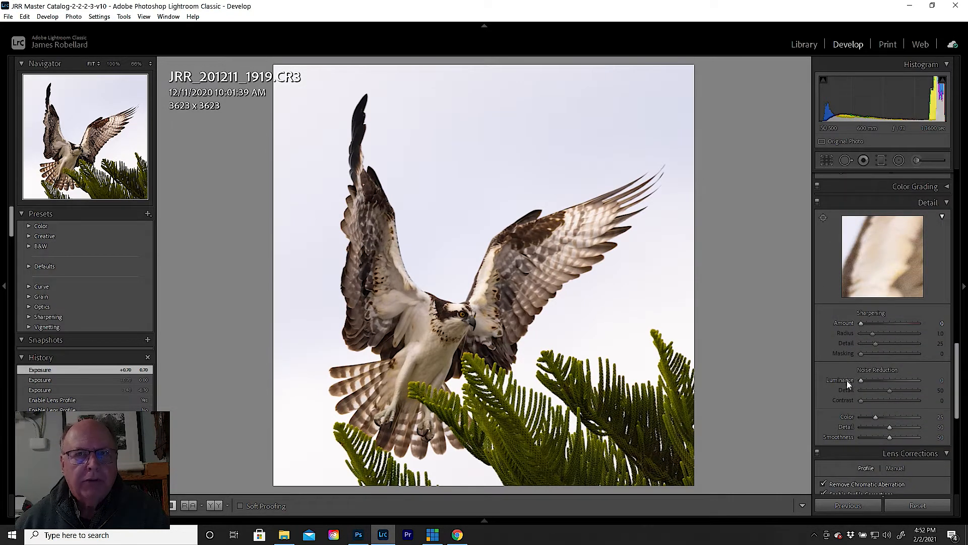
pyautogui.scroll(-1, 957, 422)
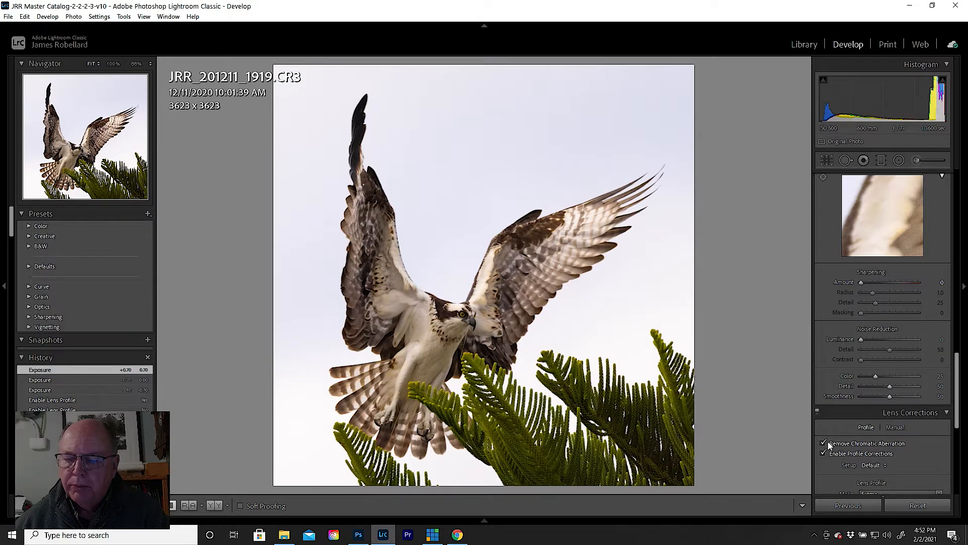
pyautogui.moveTo(956, 392); pyautogui.dragTo(958, 273)
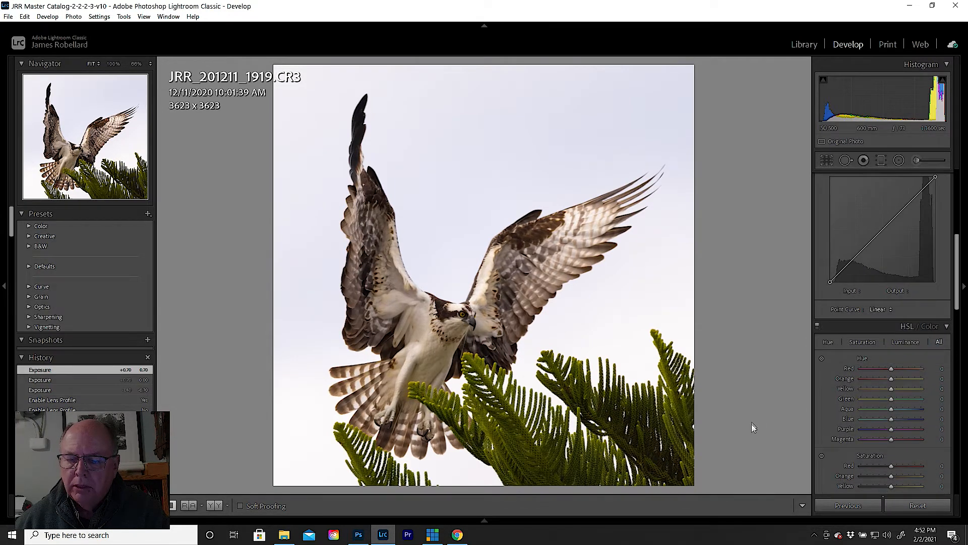
# Step: Switch to Photoshop and inspect the osprey's head at 100% in JRR_201211_1919-Edit.tif
pyautogui.moveTo(356, 539)
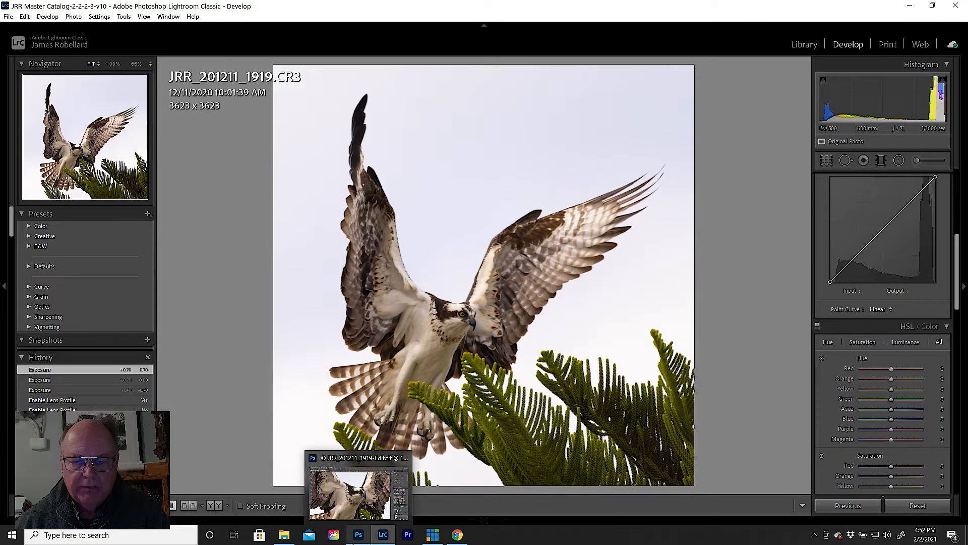
pyautogui.click(353, 541)
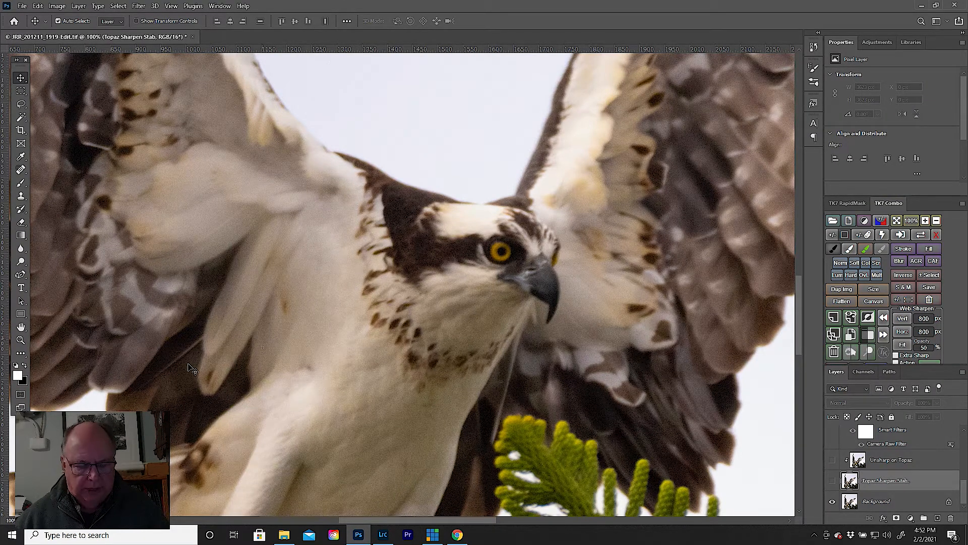
pyautogui.hotkey('ctrl', '0')
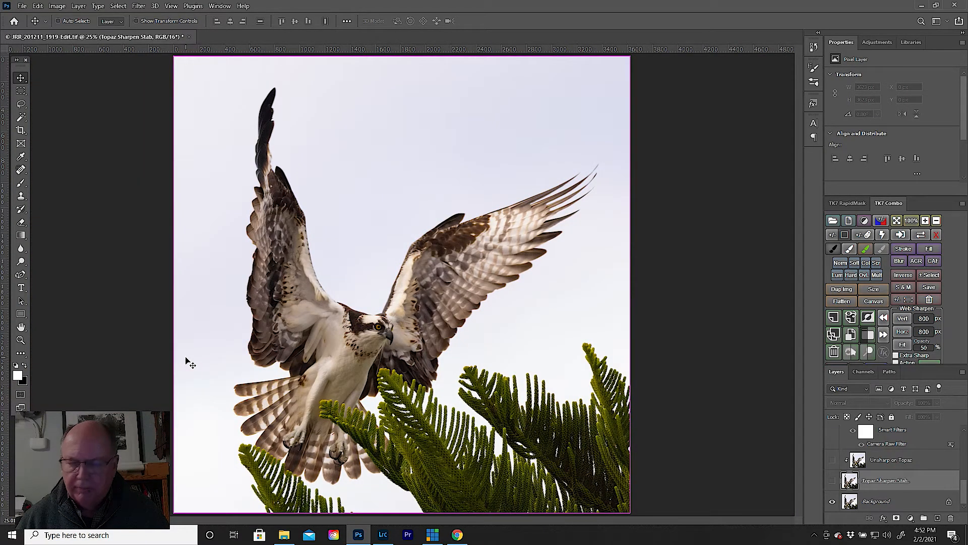
pyautogui.hotkey('ctrl', '1')
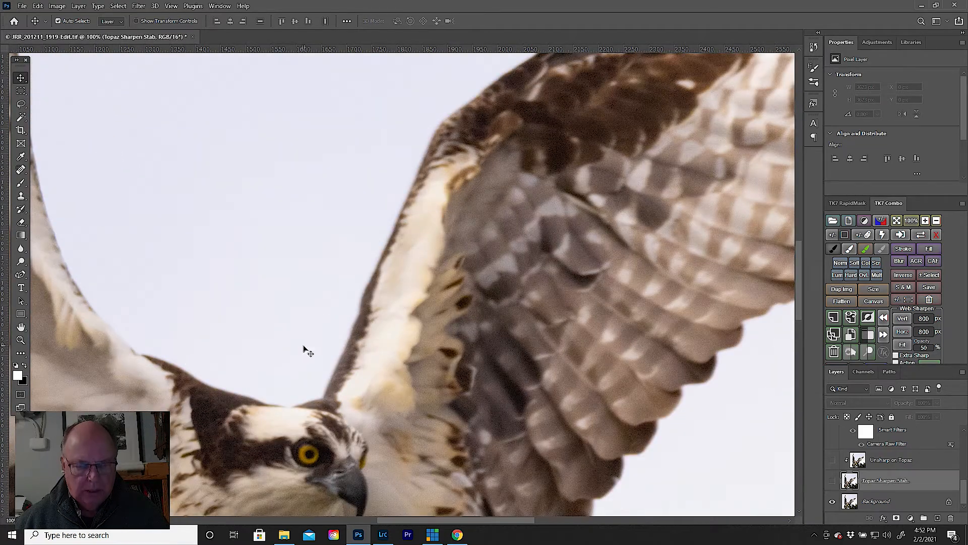
pyautogui.moveTo(291, 358); pyautogui.dragTo(498, 176)
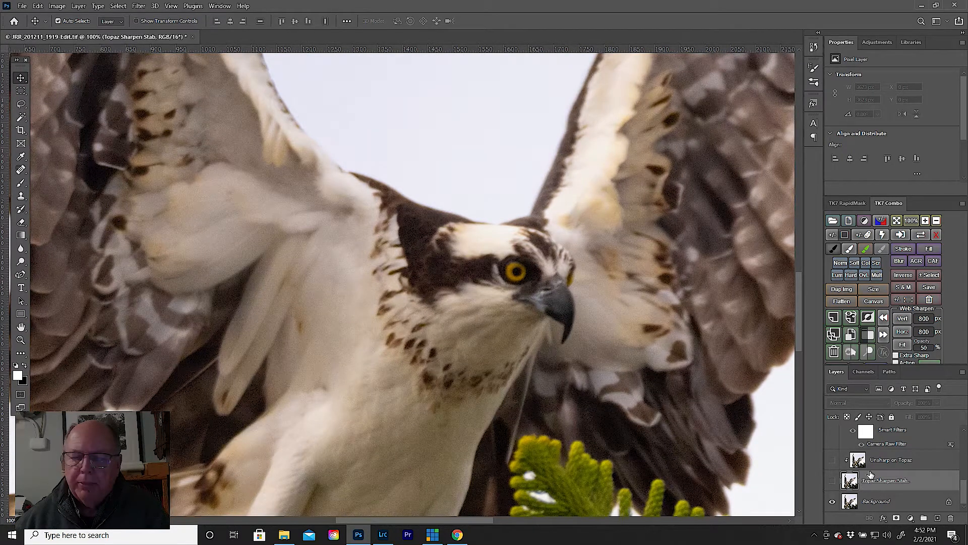
# Step: Show the Topaz Sharpen Stab. layer and compare the osprey's head with and without it at 200%
pyautogui.click(836, 483)
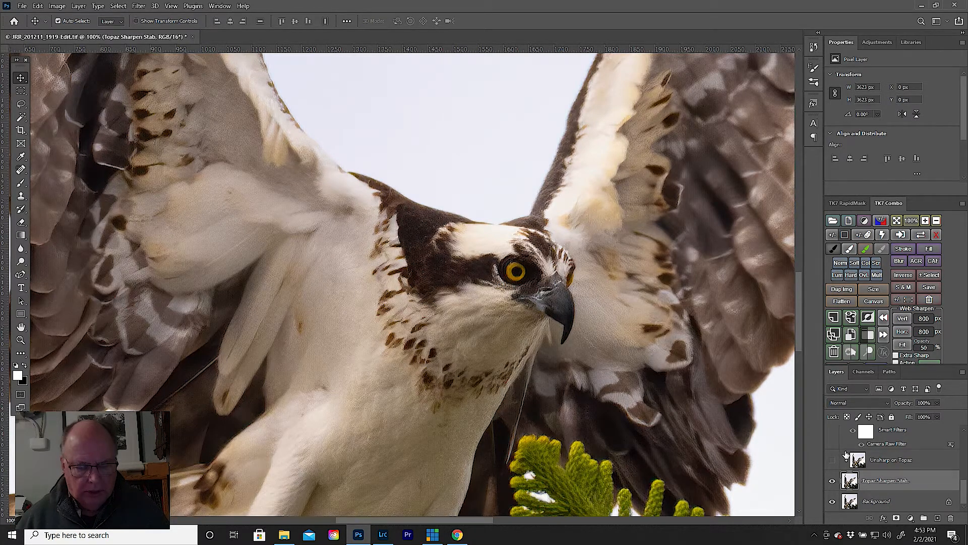
pyautogui.hotkey('ctrl', '+')
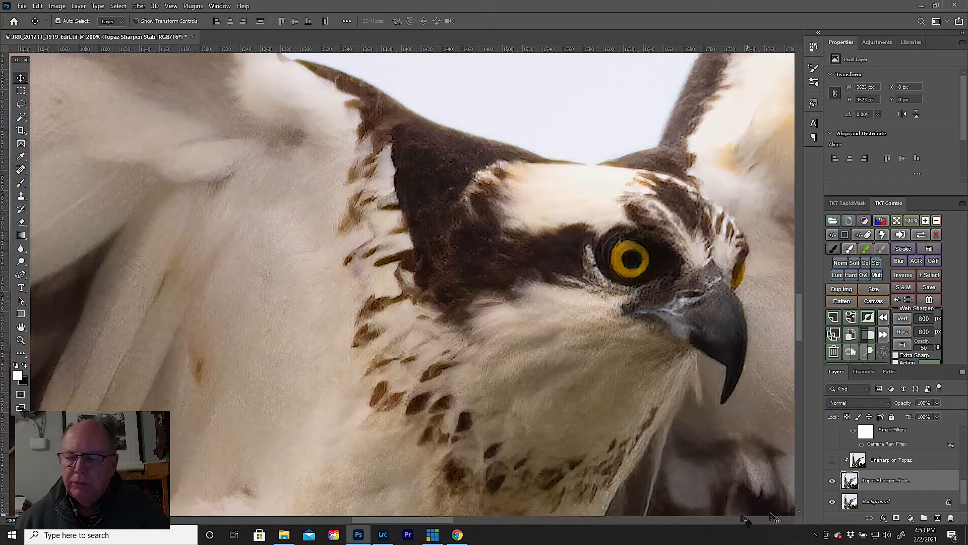
pyautogui.click(832, 483)
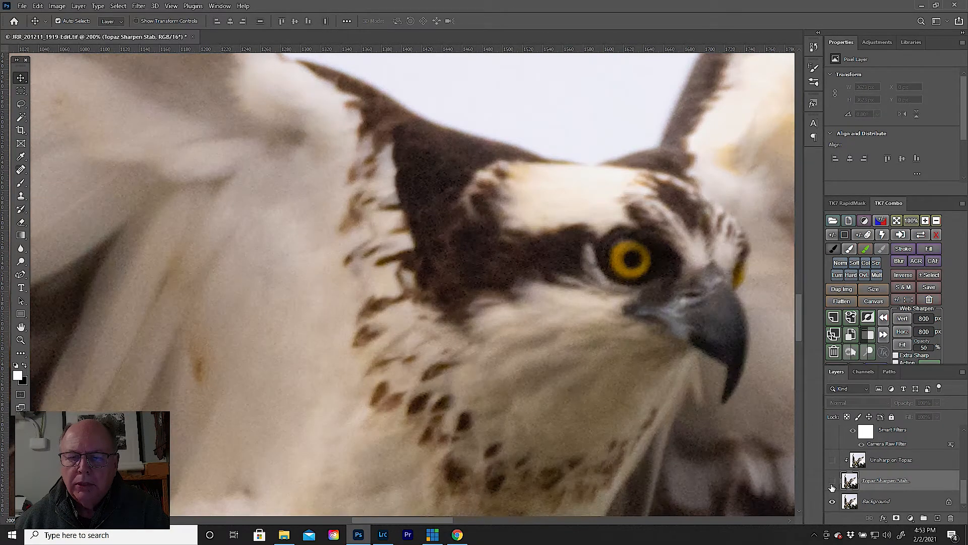
pyautogui.click(833, 483)
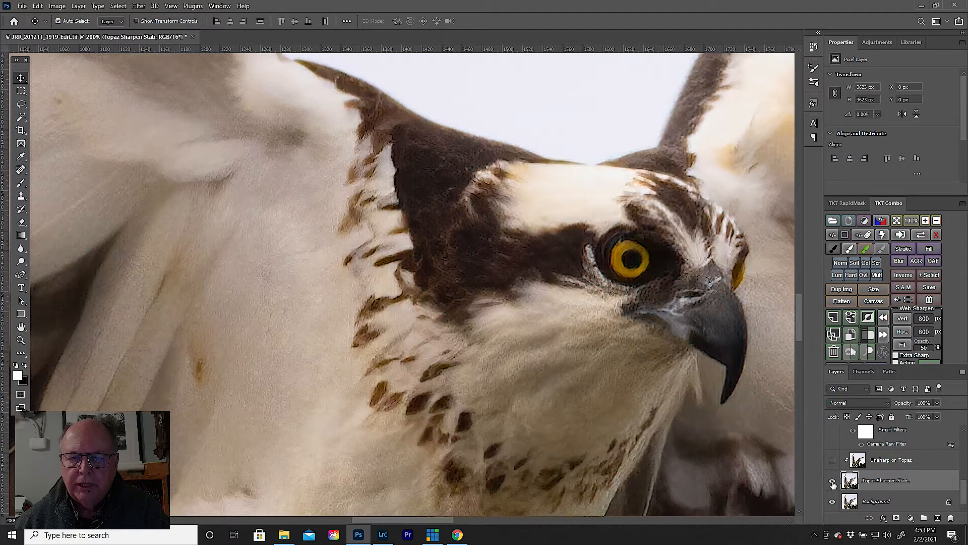
pyautogui.click(833, 483)
pyautogui.click(832, 483)
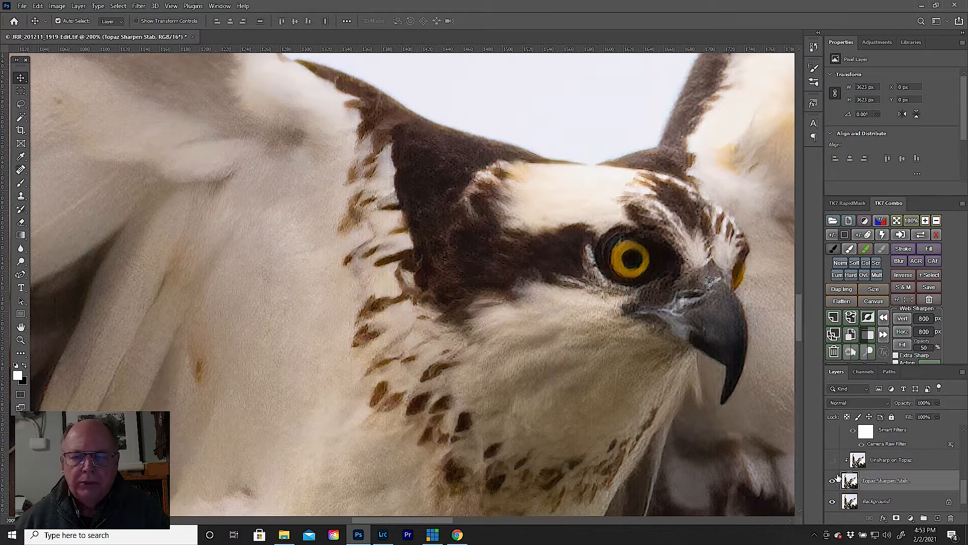
# Step: Open the Background layer in Topaz Sharpen AI and compare the original and preview around the osprey's head
pyautogui.click(894, 499)
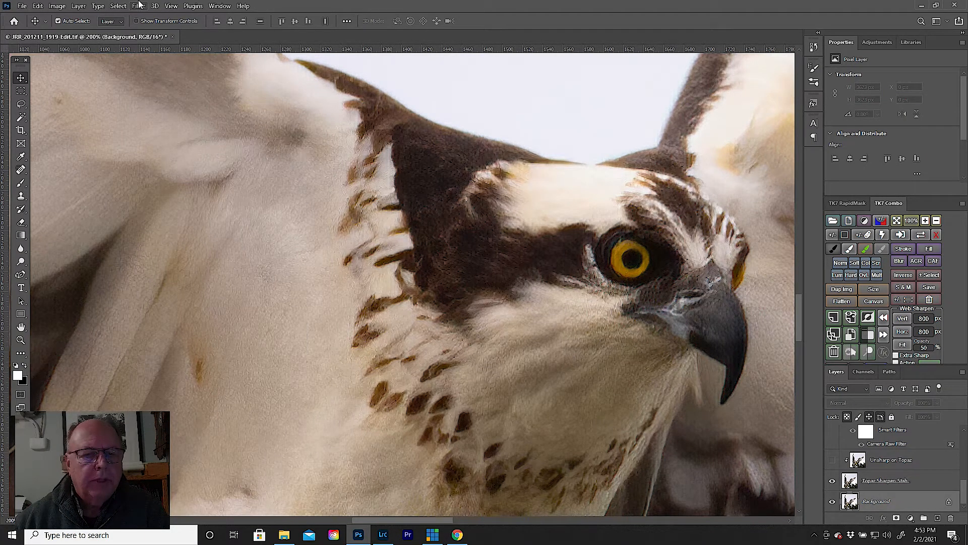
pyautogui.click(139, 6)
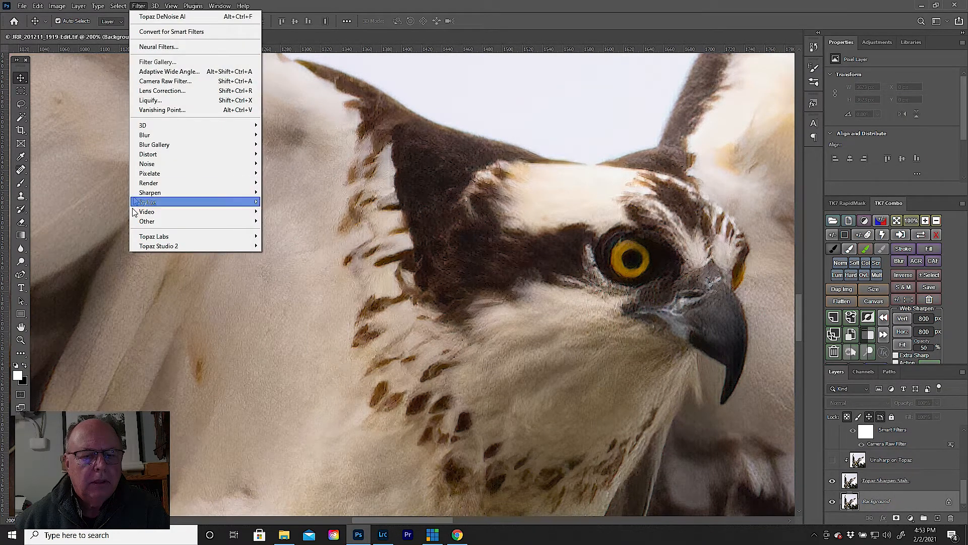
pyautogui.moveTo(162, 241)
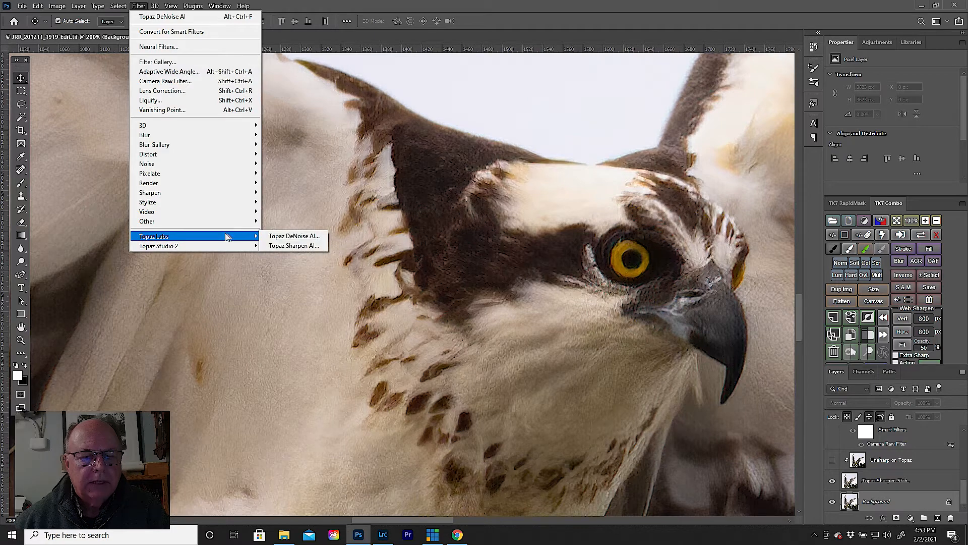
pyautogui.click(294, 247)
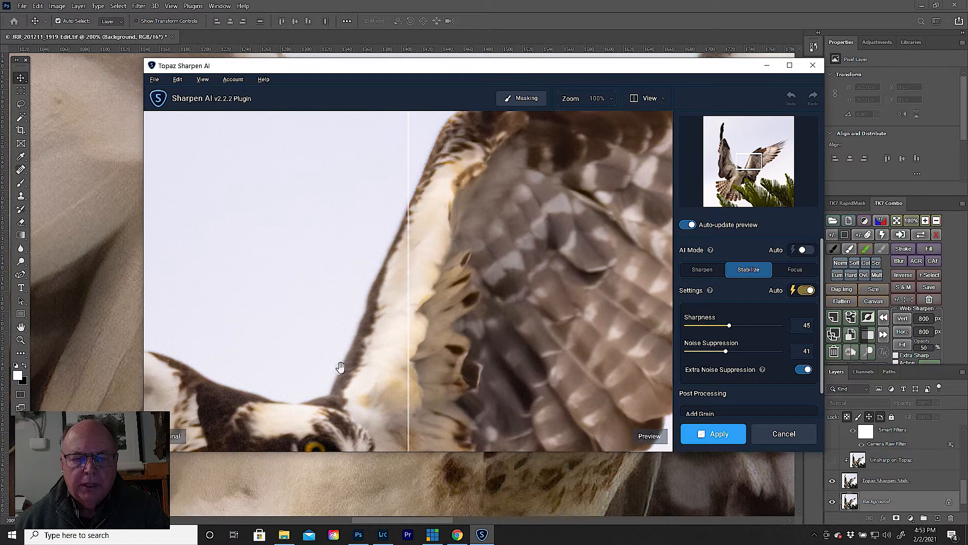
pyautogui.moveTo(301, 353); pyautogui.dragTo(454, 188)
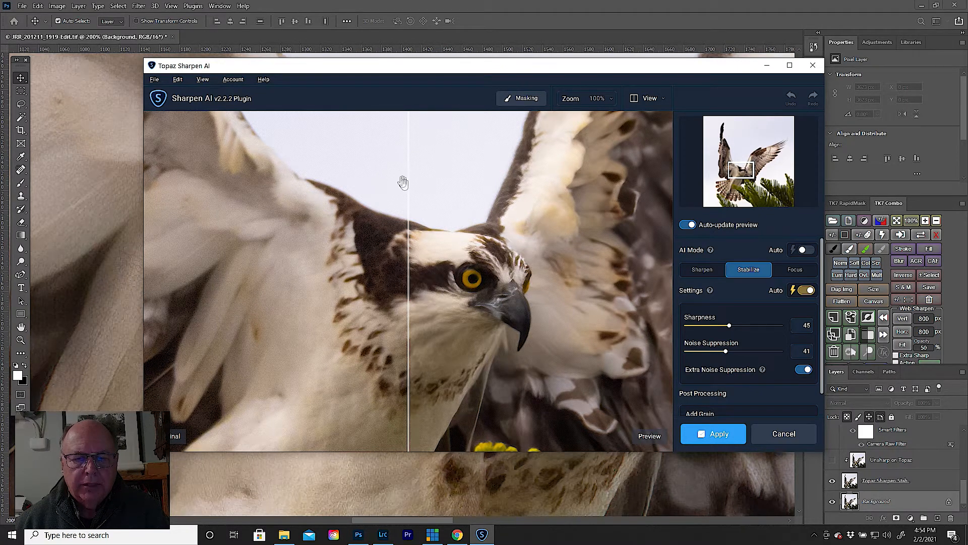
pyautogui.moveTo(409, 174); pyautogui.dragTo(387, 191)
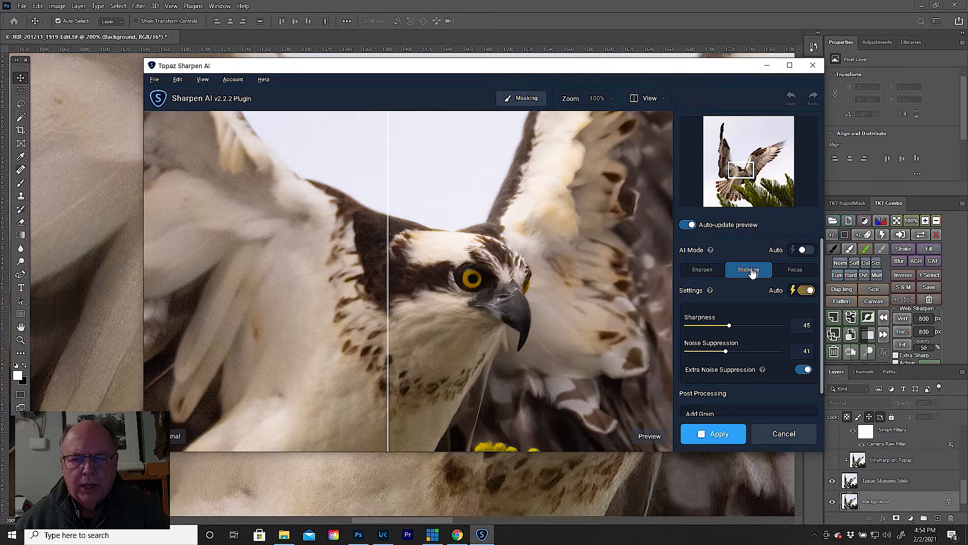
# Step: Compare the Focus and Stabilize AI modes with automatic settings on the osprey's head, ending on Stabilize
pyautogui.click(795, 272)
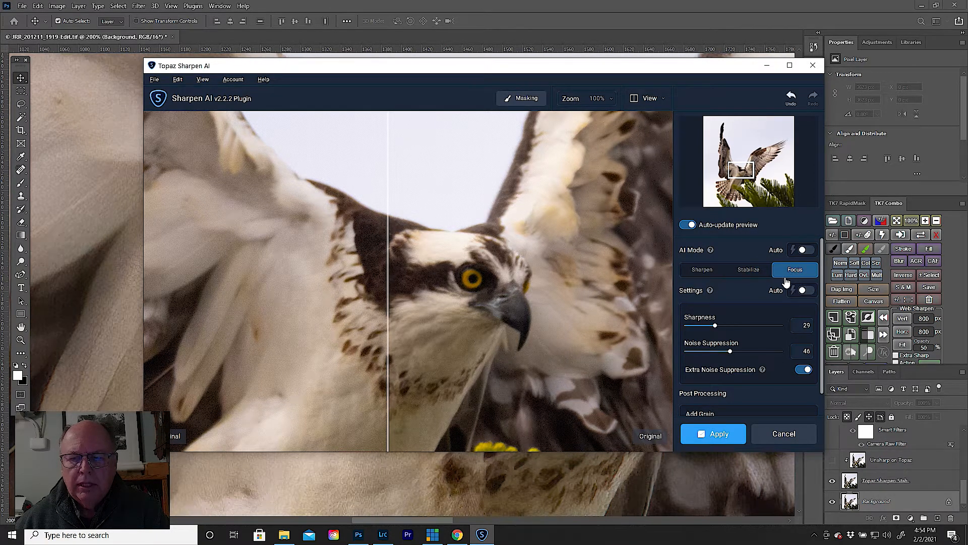
pyautogui.click(799, 292)
pyautogui.click(802, 292)
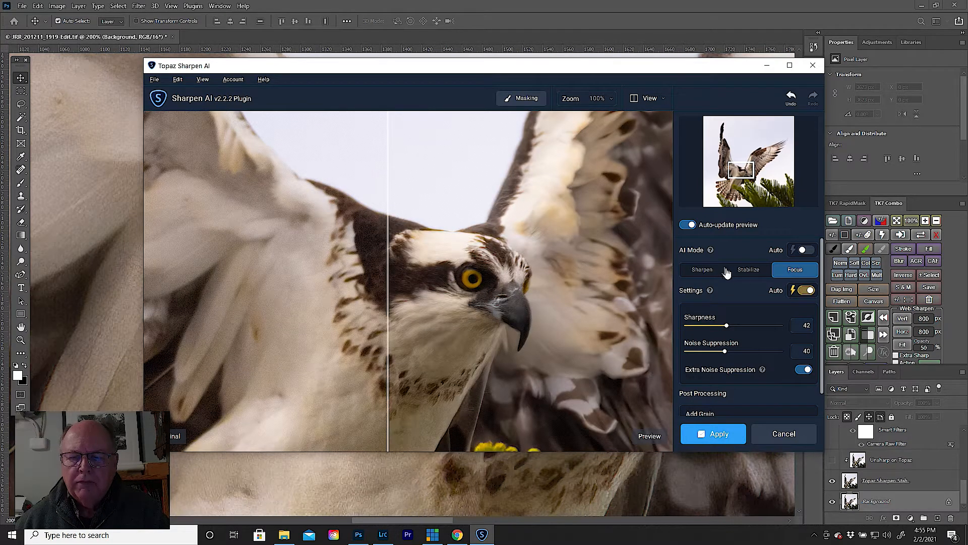
pyautogui.click(751, 275)
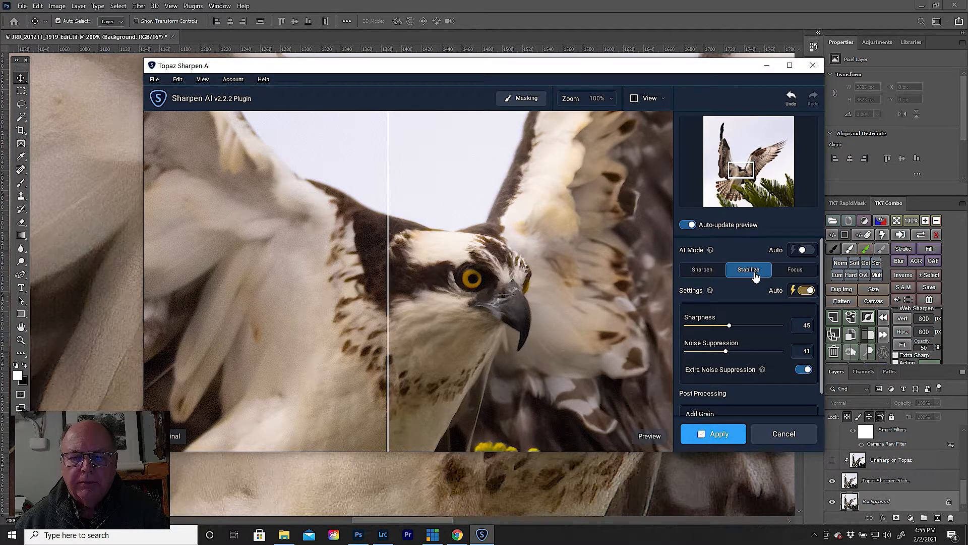
pyautogui.click(794, 271)
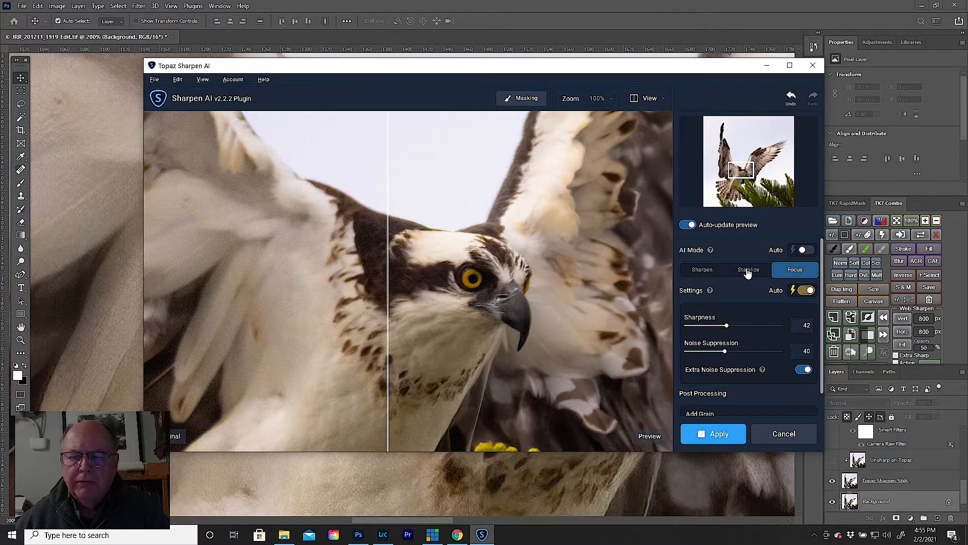
pyautogui.click(749, 272)
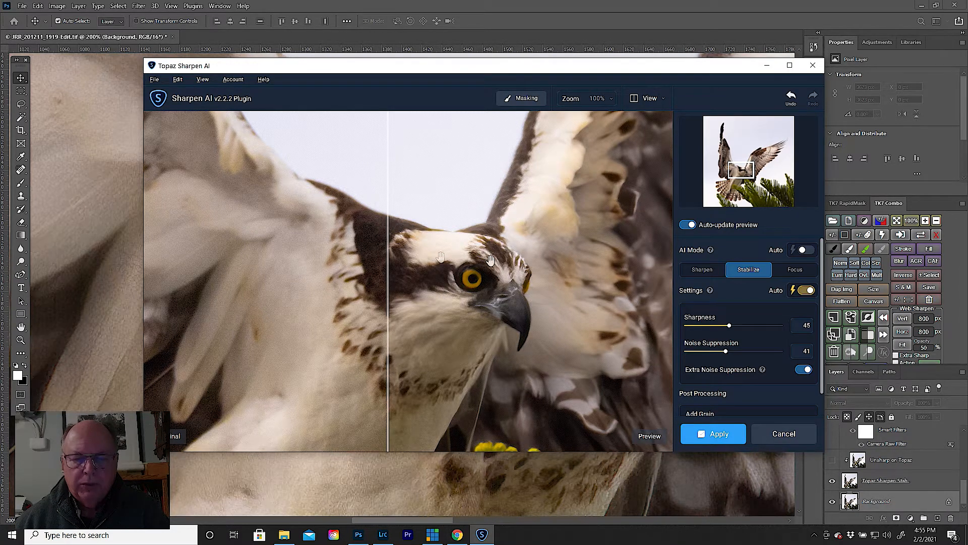
# Step: Examine the Stabilize preview at 50% zoom and leave Sharpen AI without applying it
pyautogui.click(609, 98)
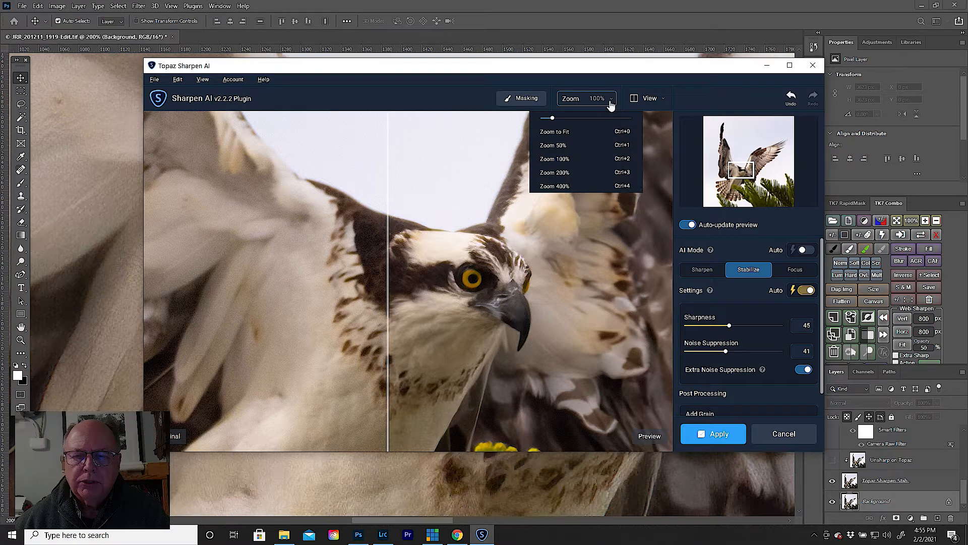
pyautogui.click(572, 146)
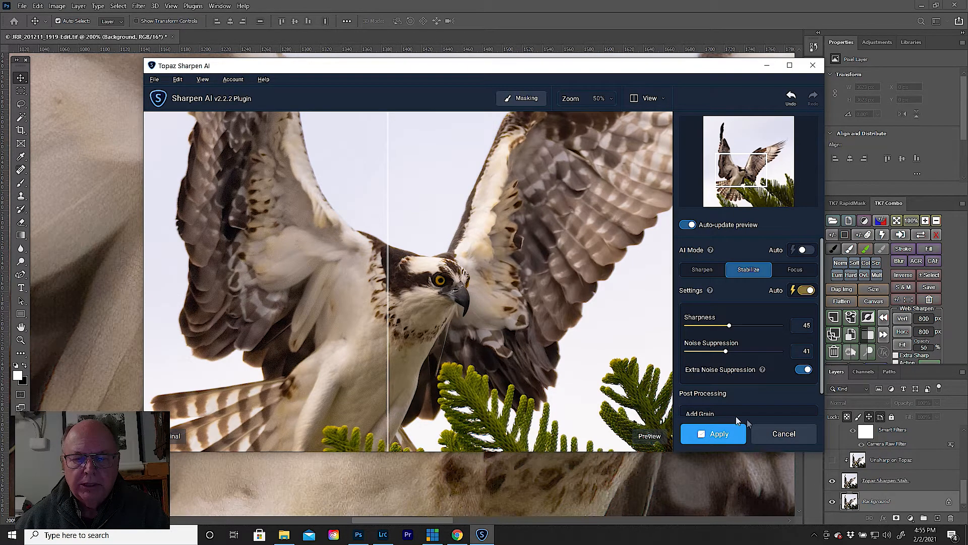
pyautogui.click(785, 435)
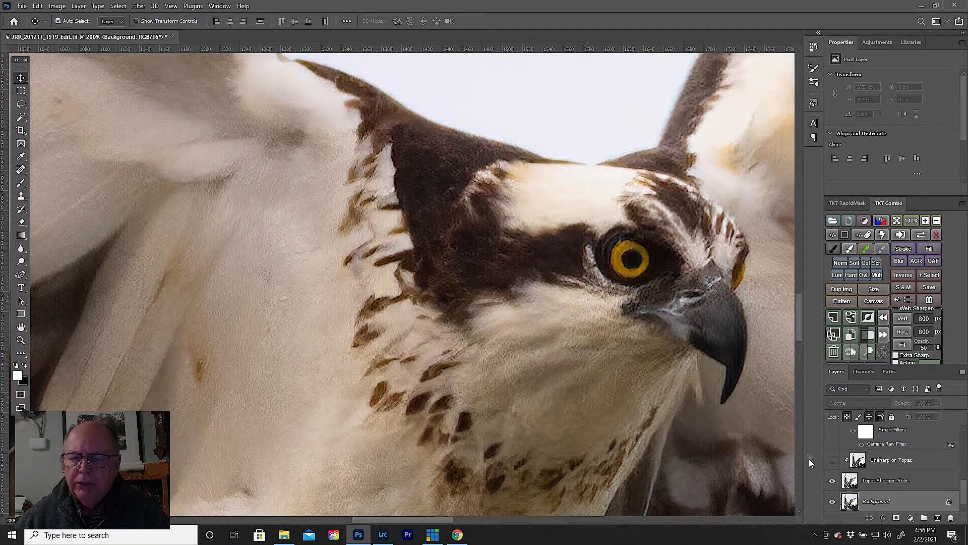
# Step: Compare the osprey's head without and with the Topaz Sharpen Stab. layer, and view the whole image
pyautogui.click(833, 480)
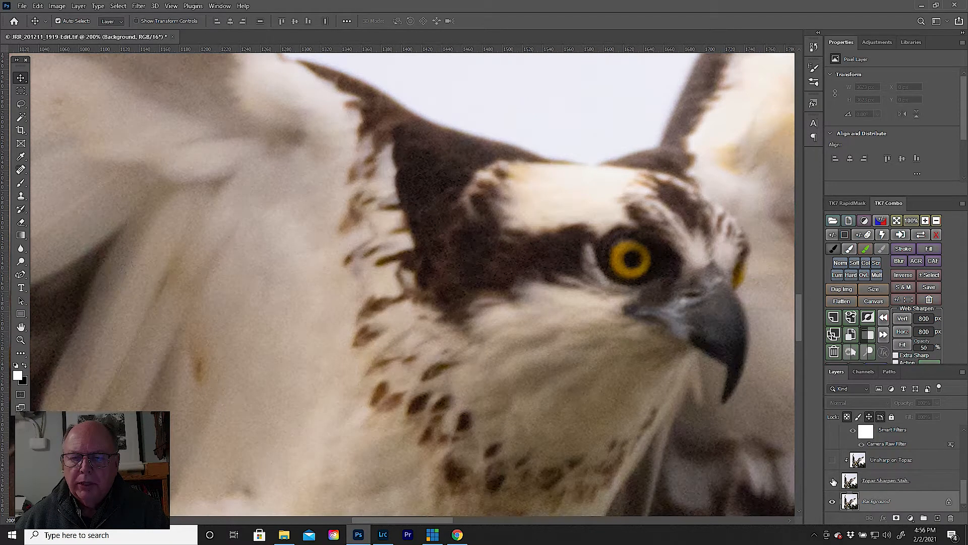
pyautogui.click(832, 480)
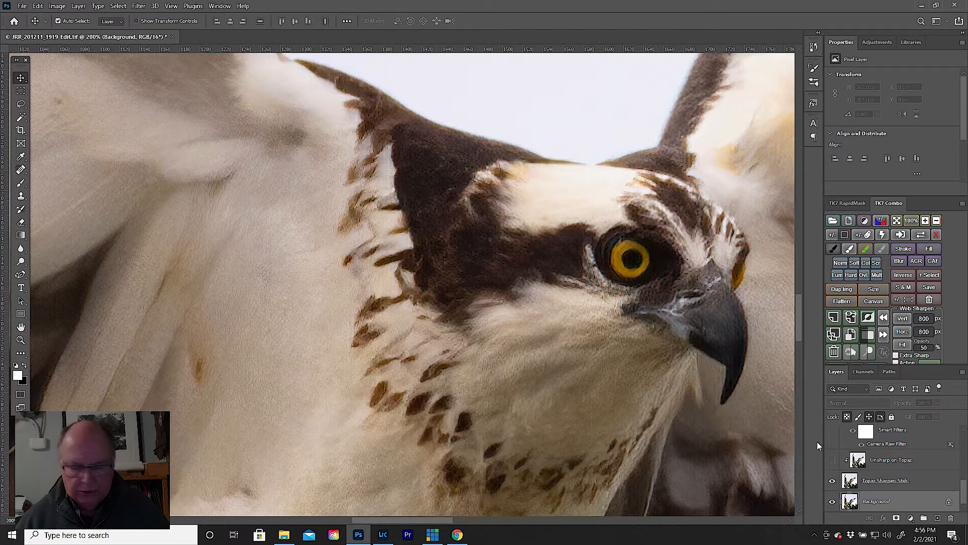
pyautogui.hotkey('ctrl', '0')
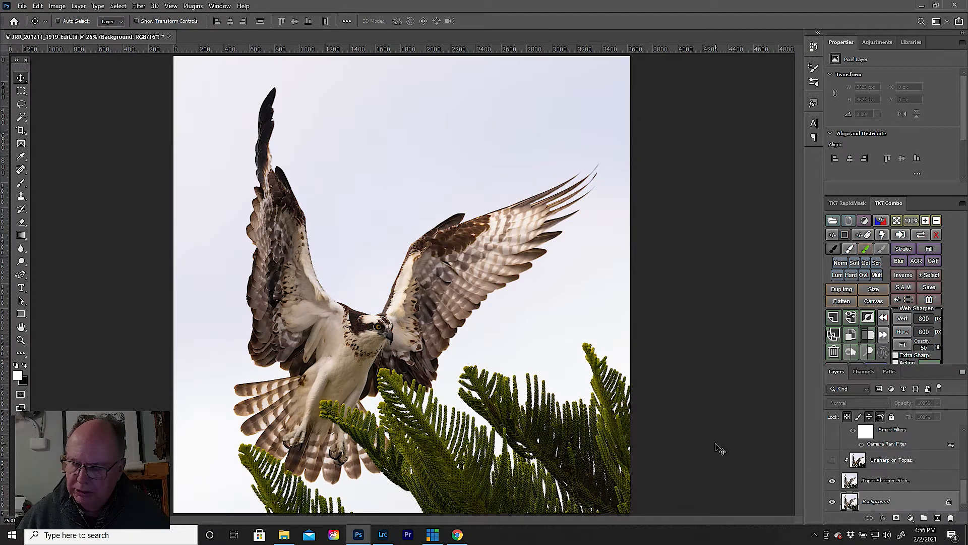
# Step: Compare the osprey's wings and head at 50% zoom with and without the Unsharp on Topaz layer
pyautogui.hotkey('ctrl', '+')
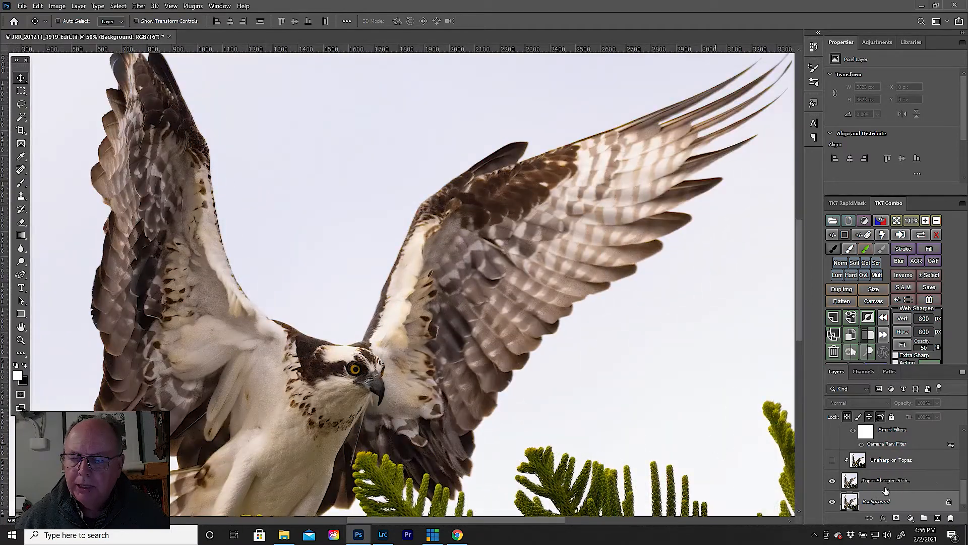
pyautogui.click(833, 463)
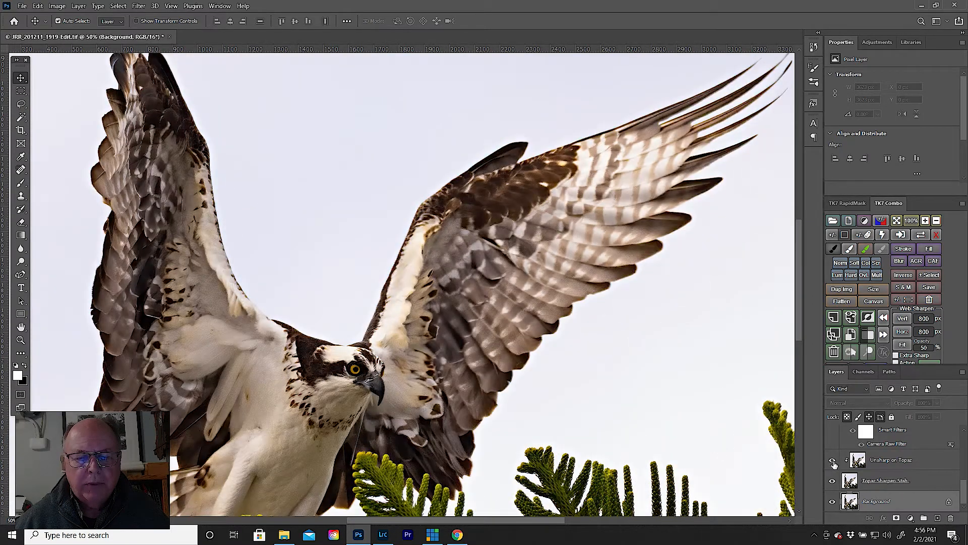
pyautogui.click(835, 463)
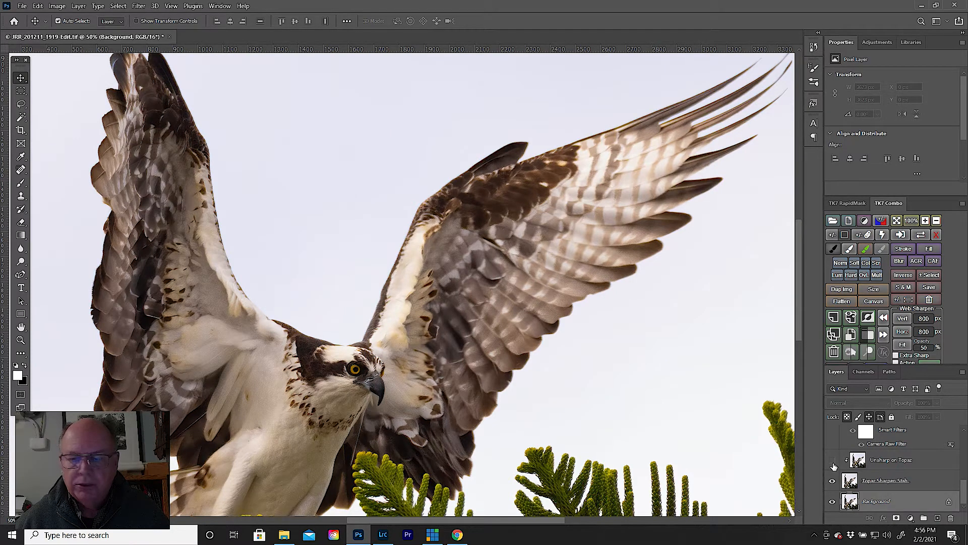
pyautogui.click(833, 461)
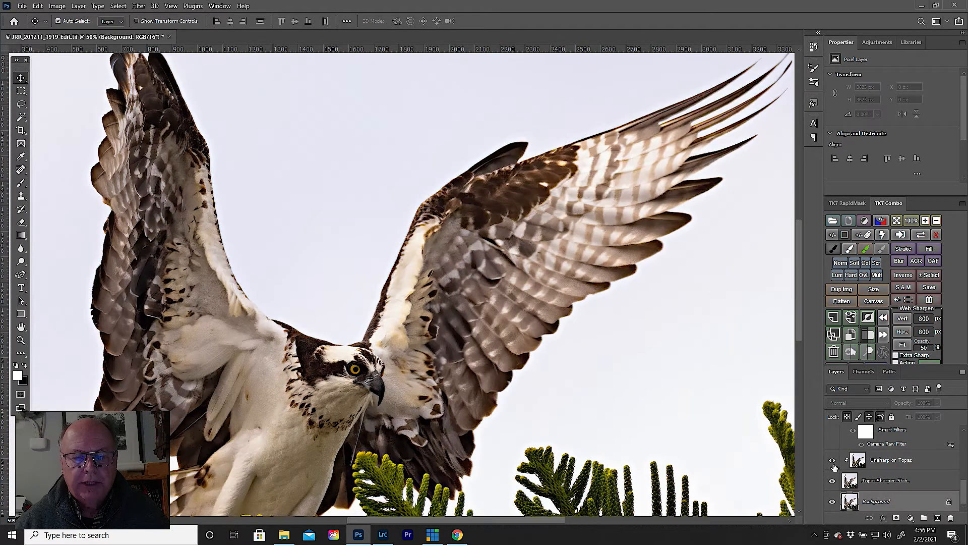
pyautogui.click(831, 459)
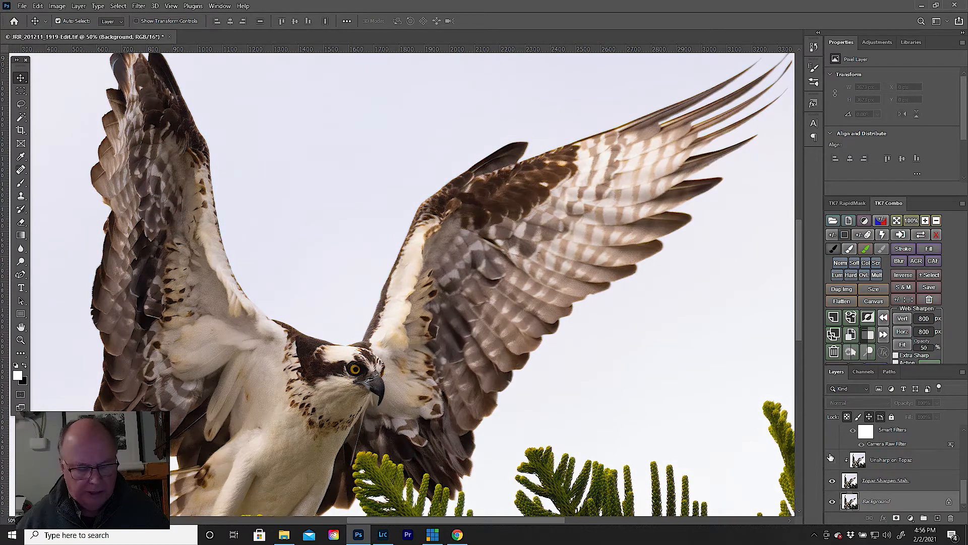
# Step: Compare the feather detail around the osprey's head at 100% zoom with and without the Unsharp on Topaz layer
pyautogui.hotkey('ctrl', '1')
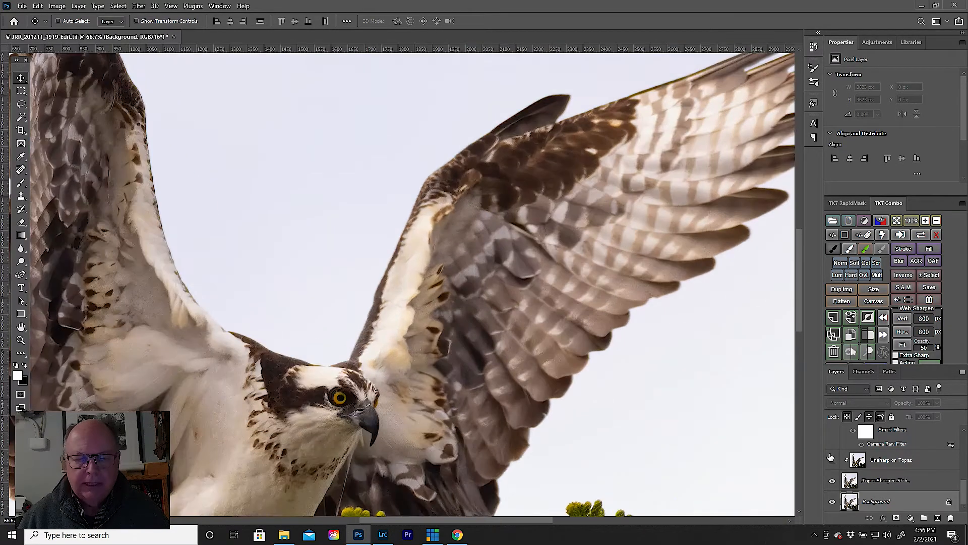
pyautogui.moveTo(319, 385); pyautogui.dragTo(558, 207)
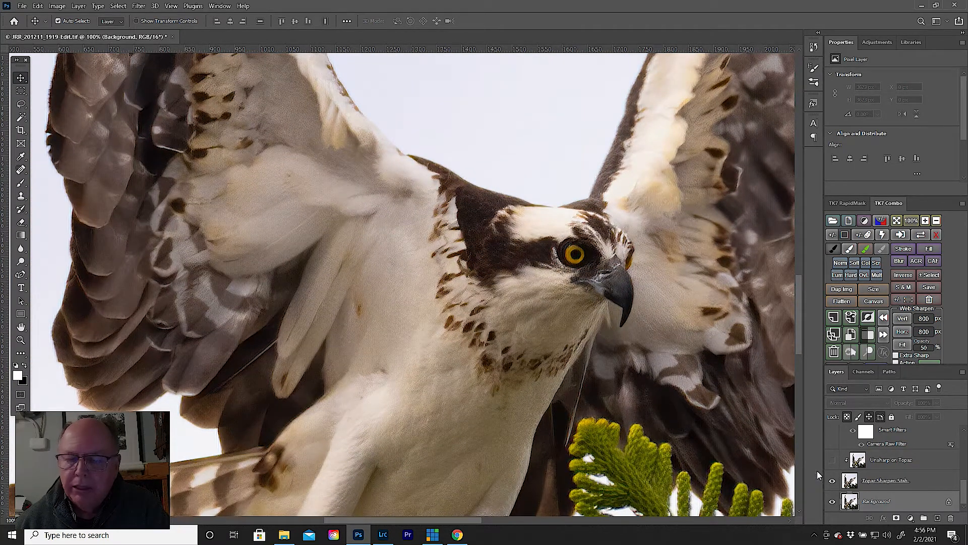
pyautogui.click(833, 461)
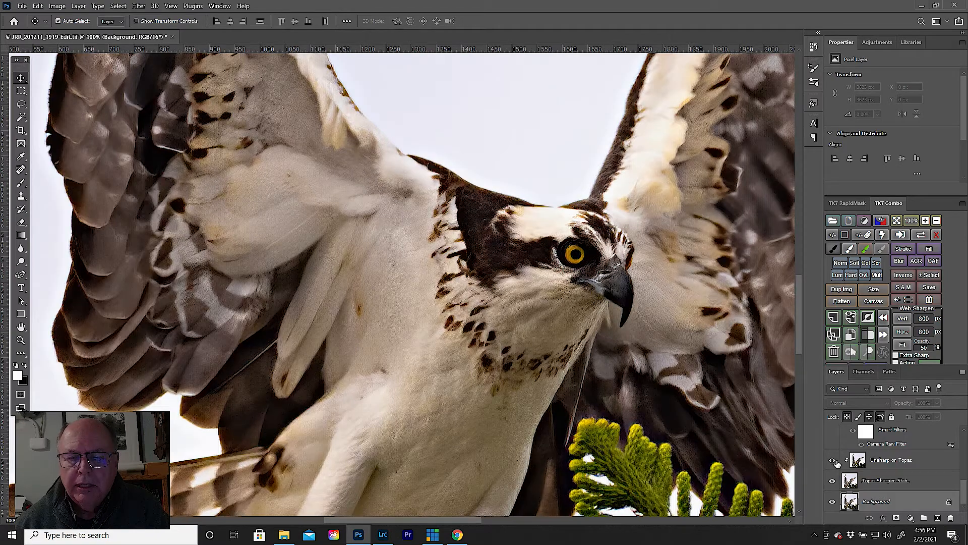
pyautogui.click(832, 462)
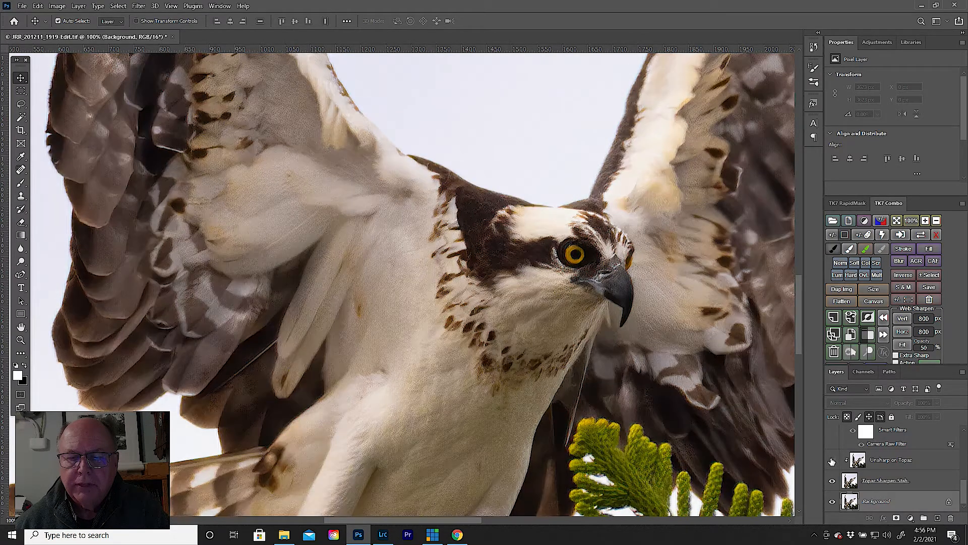
# Step: Preview Unsharp Mask on the Topaz Sharpen Stab. layer at 65% amount and 15 pixels radius, without applying it
pyautogui.click(898, 482)
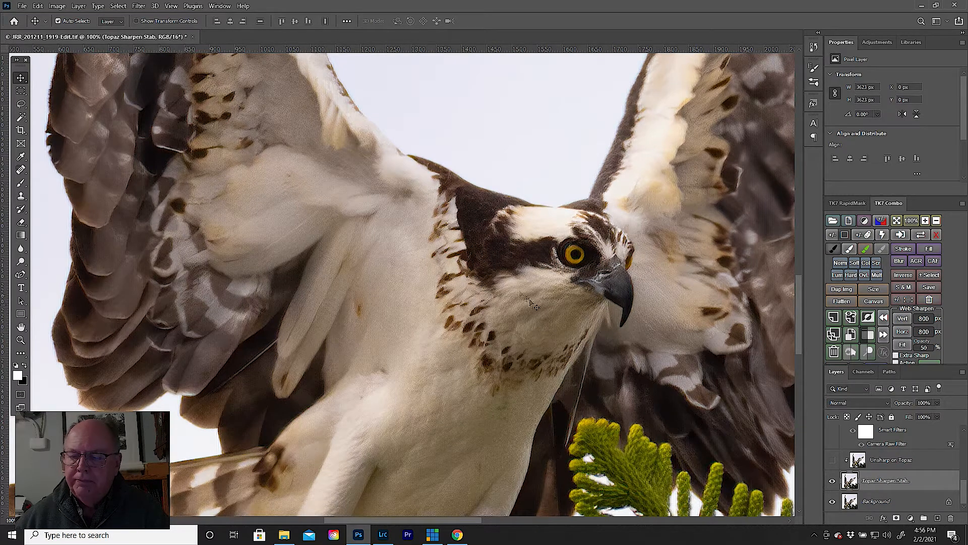
pyautogui.click(140, 6)
pyautogui.moveTo(147, 195)
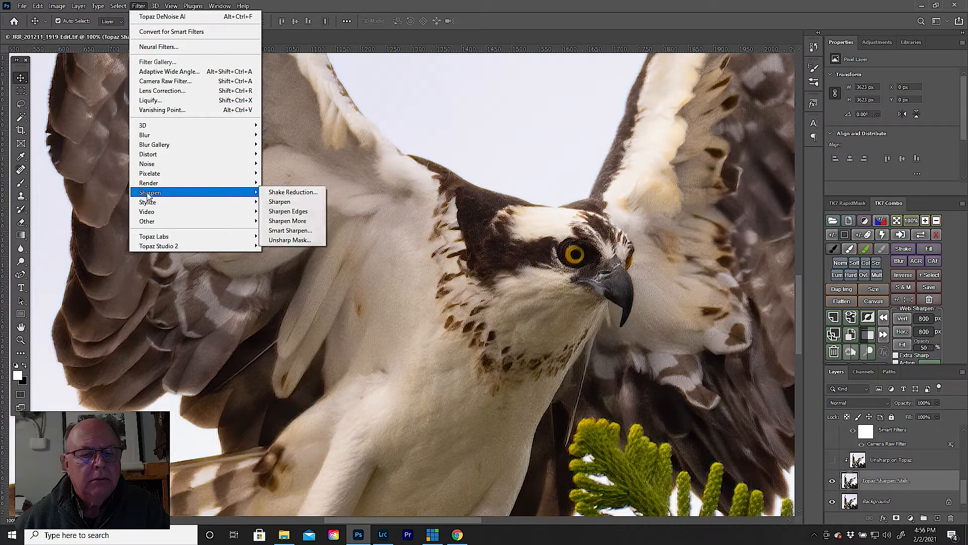
pyautogui.click(290, 240)
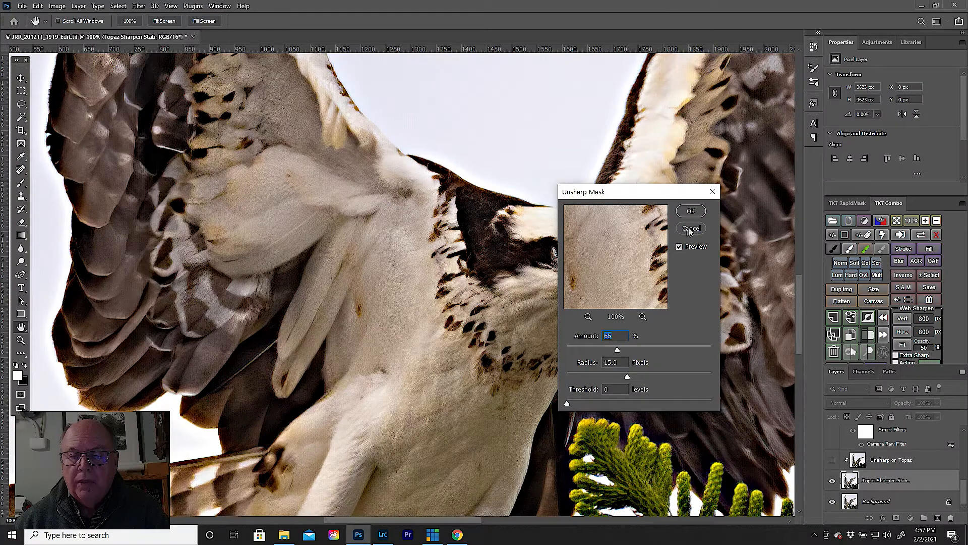
pyautogui.click(691, 230)
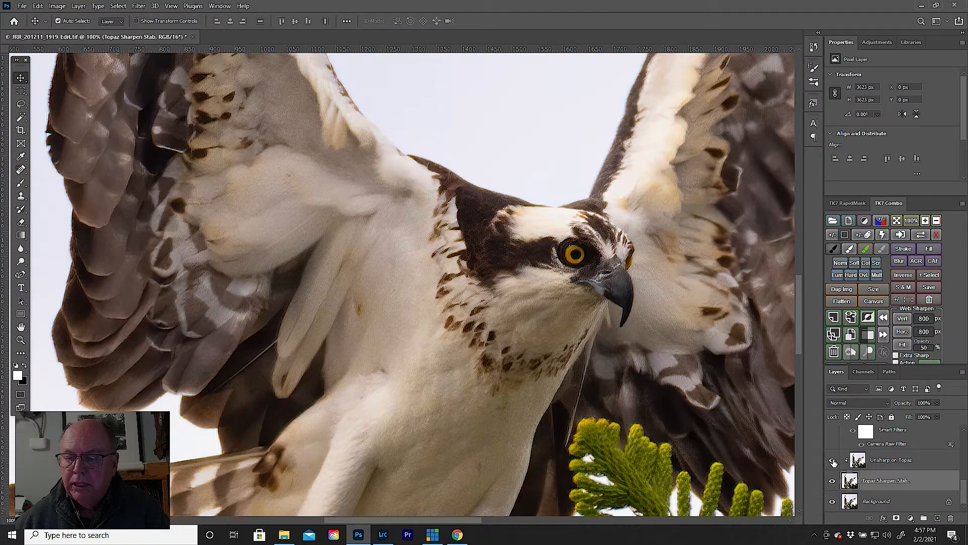
# Step: Show the Unsharp on Topaz layer and compare the whole image without and with it, leaving it visible
pyautogui.click(833, 460)
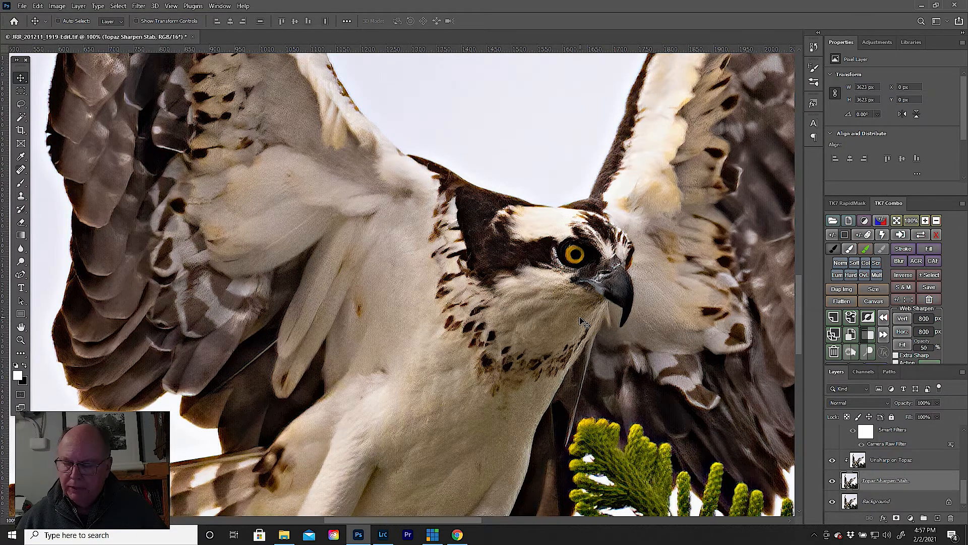
pyautogui.hotkey('ctrl', '0')
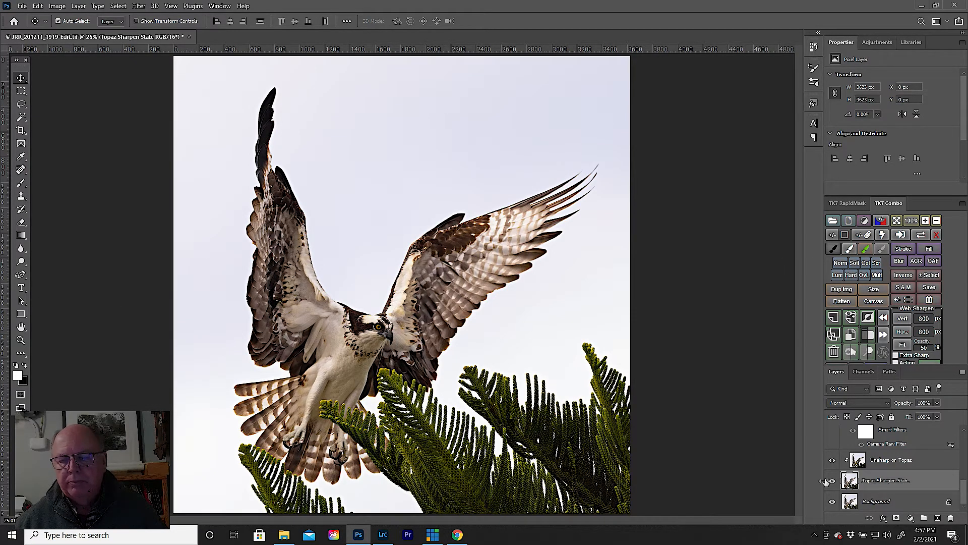
pyautogui.click(832, 459)
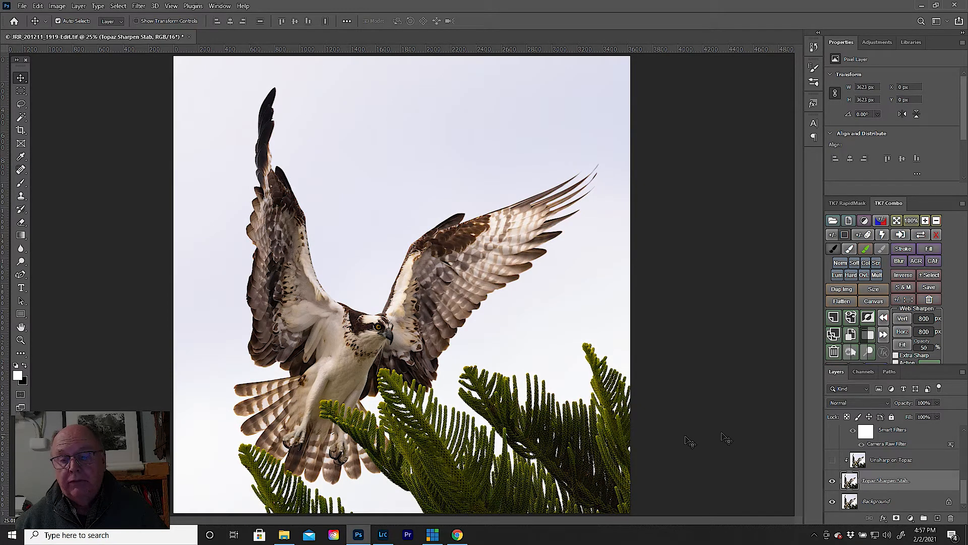
pyautogui.click(833, 460)
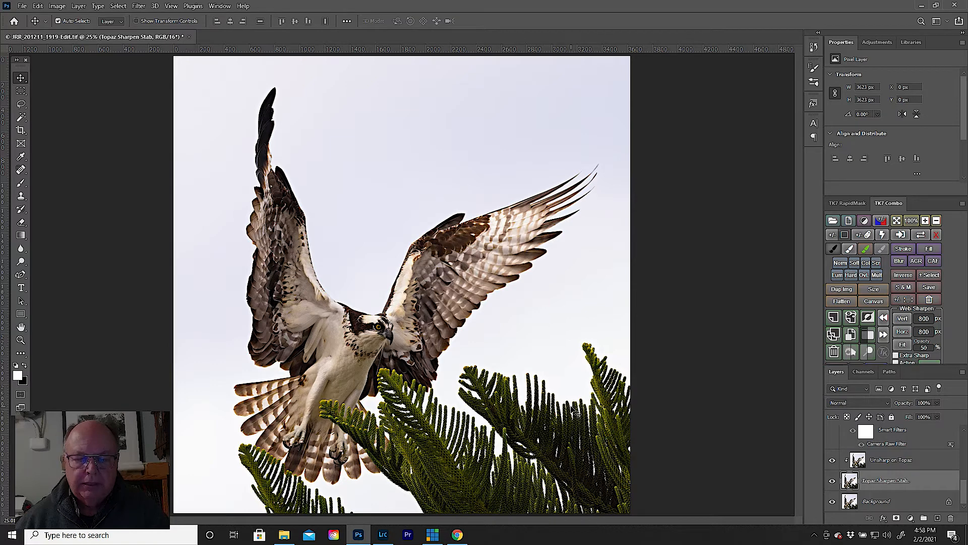
# Step: Show Layer 1, the smart object carrying the Camera Raw filter above Unsharp on Topaz
pyautogui.press('ctrl')
pyautogui.hotkey('ctrl', '+')
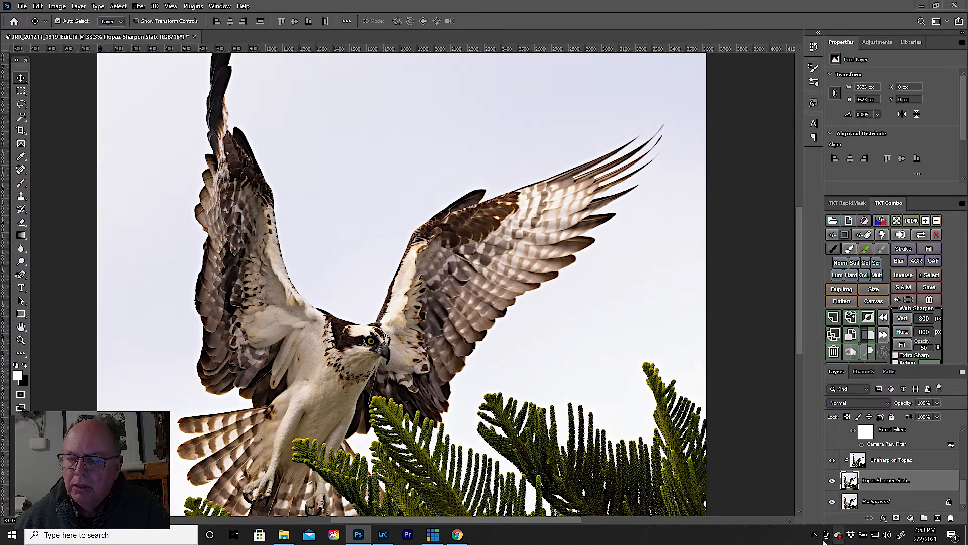
pyautogui.moveTo(964, 494); pyautogui.dragTo(964, 483)
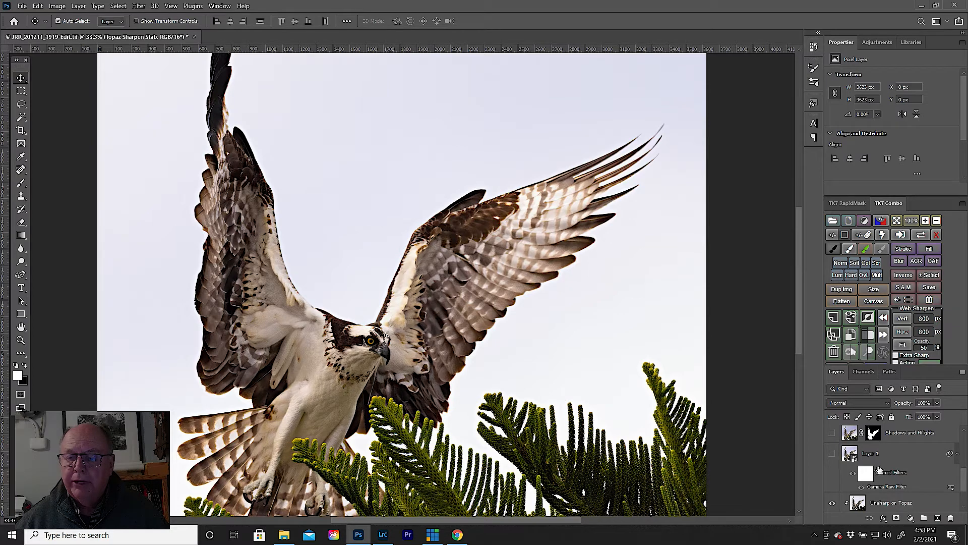
pyautogui.click(833, 455)
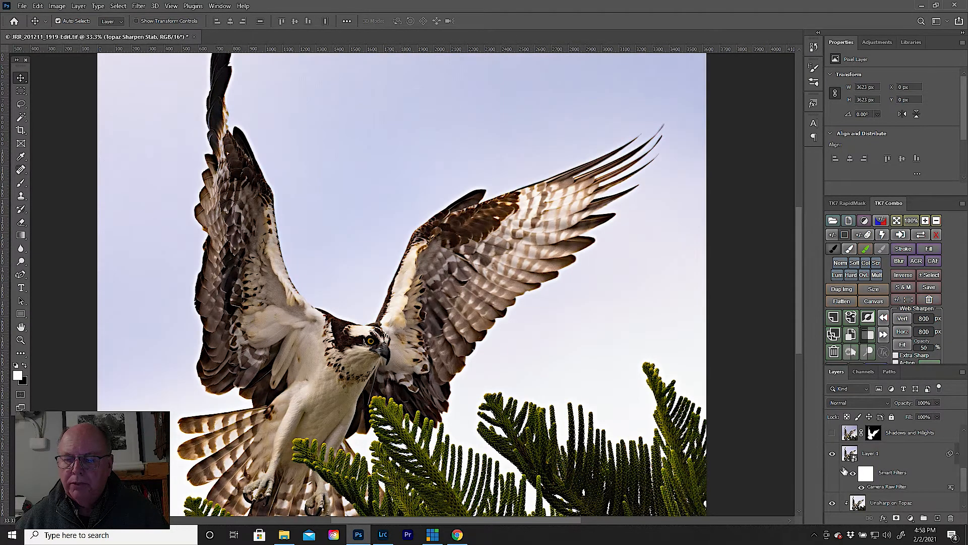
# Step: Open Layer 1's Camera Raw filter settings and try small Dehaze changes, ending at +26
pyautogui.click(889, 489)
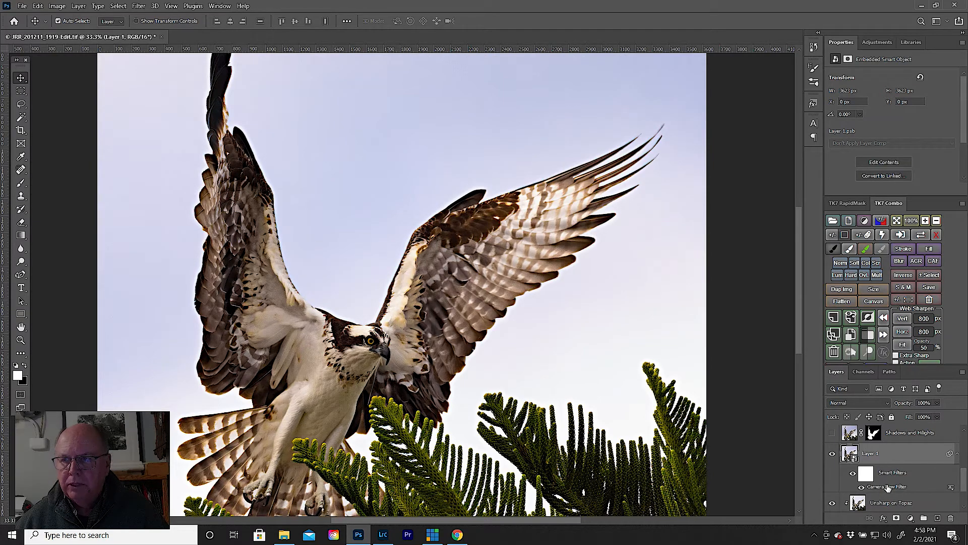
pyautogui.doubleClick(889, 487)
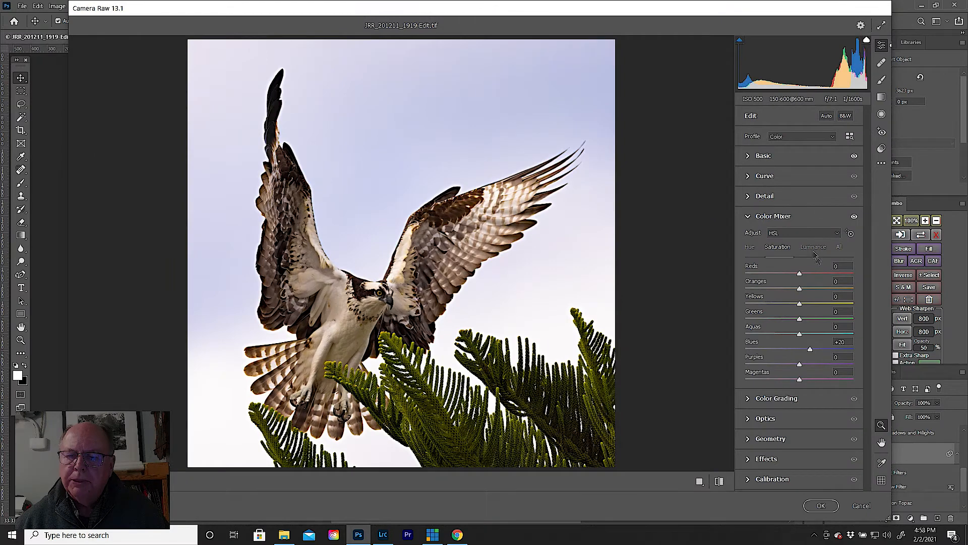
pyautogui.click(793, 158)
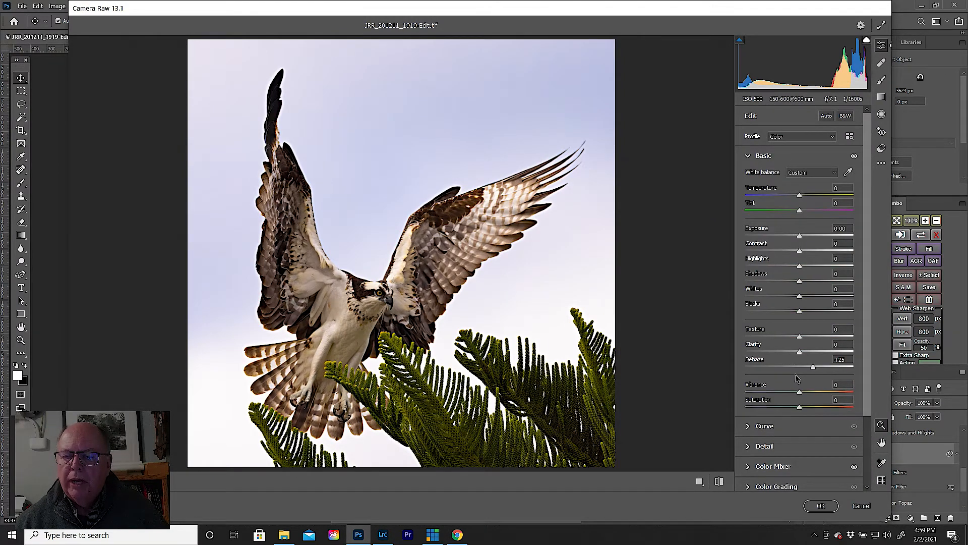
pyautogui.moveTo(813, 369)
pyautogui.mouseDown()
pyautogui.moveTo(796, 371)
pyautogui.moveTo(846, 370)
pyautogui.moveTo(812, 372)
pyautogui.mouseUp()
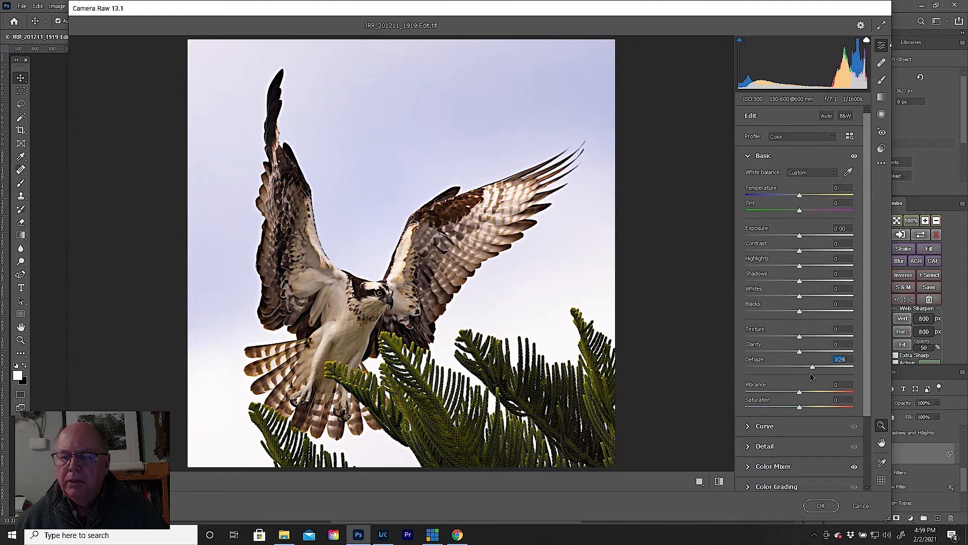
pyautogui.moveTo(810, 374); pyautogui.dragTo(812, 374)
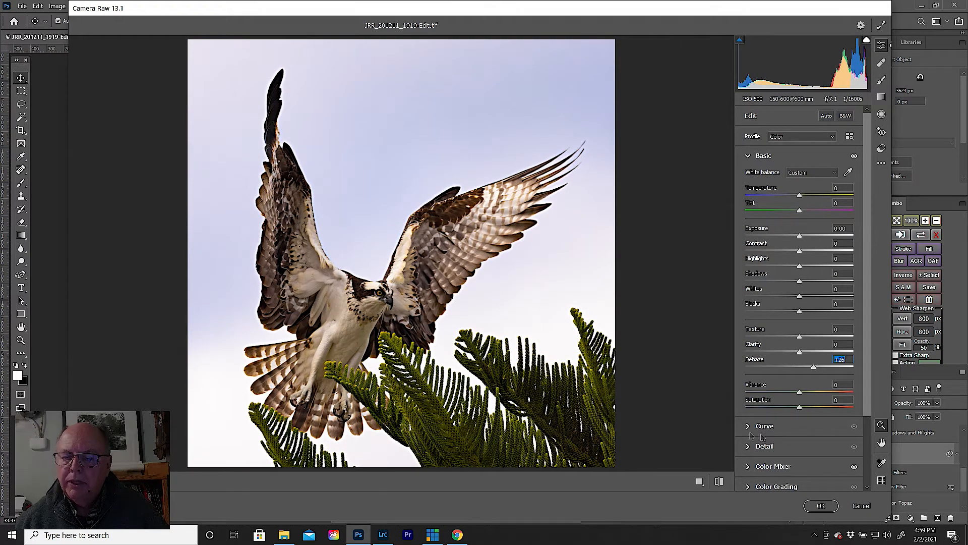
# Step: Try a Blues luminance of -40 in the Color Mixer, review the saturation settings, and discard the Camera Raw changes
pyautogui.click(749, 466)
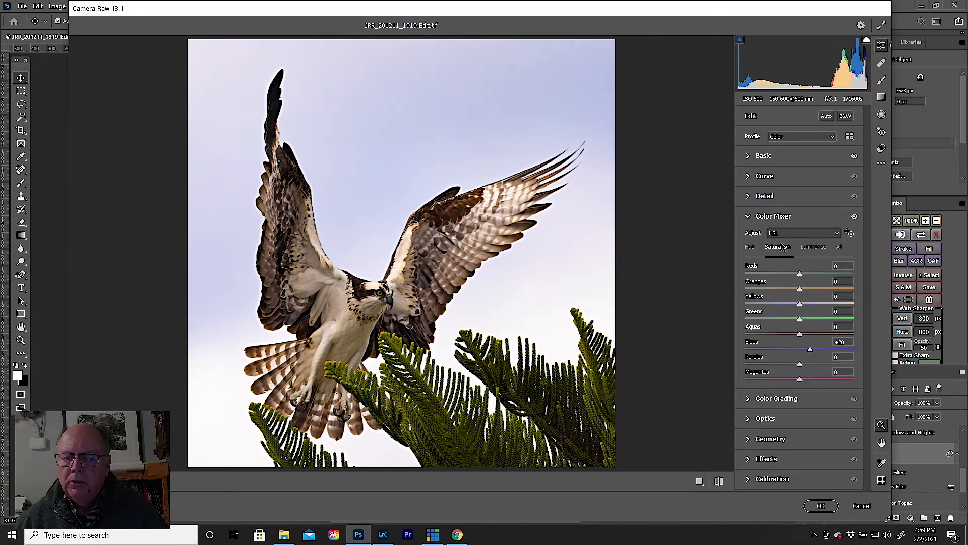
pyautogui.click(820, 250)
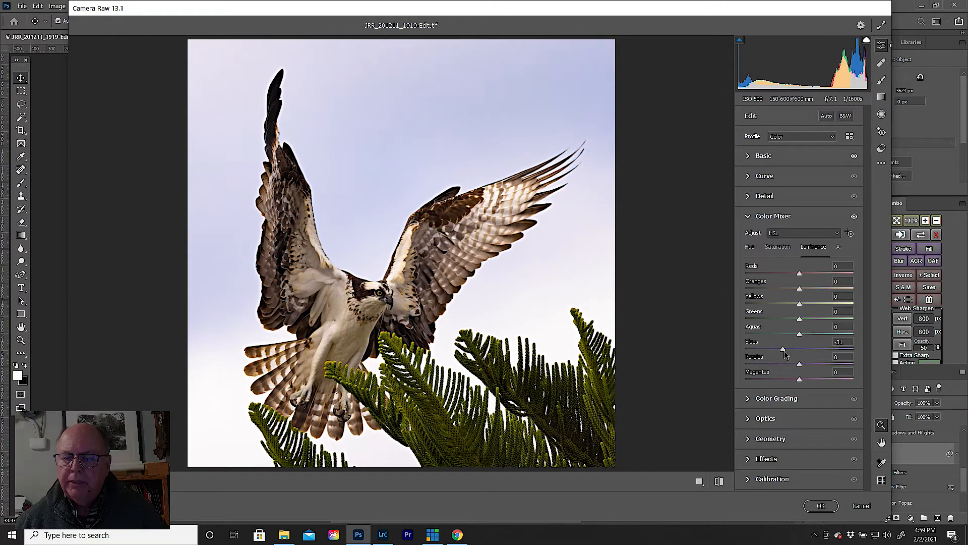
pyautogui.moveTo(782, 350); pyautogui.dragTo(778, 354)
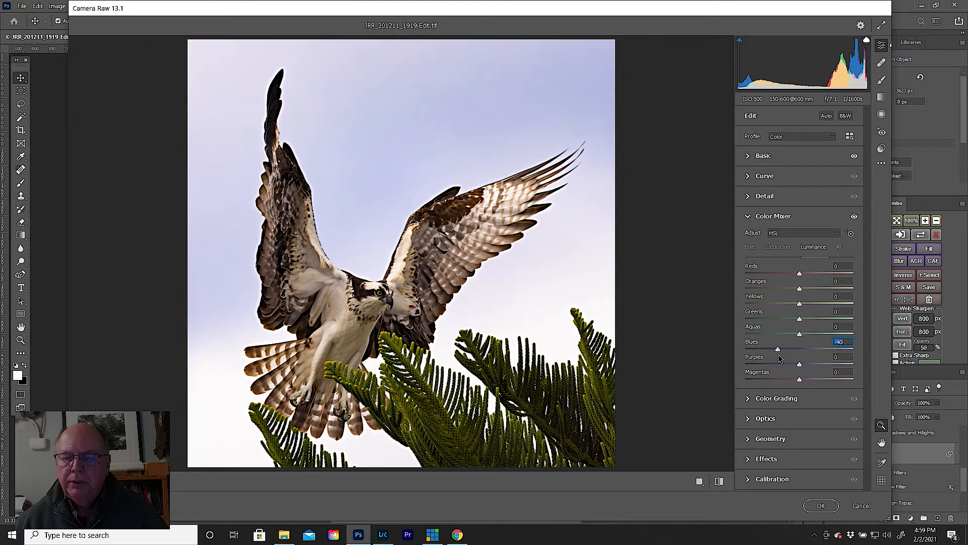
pyautogui.click(779, 246)
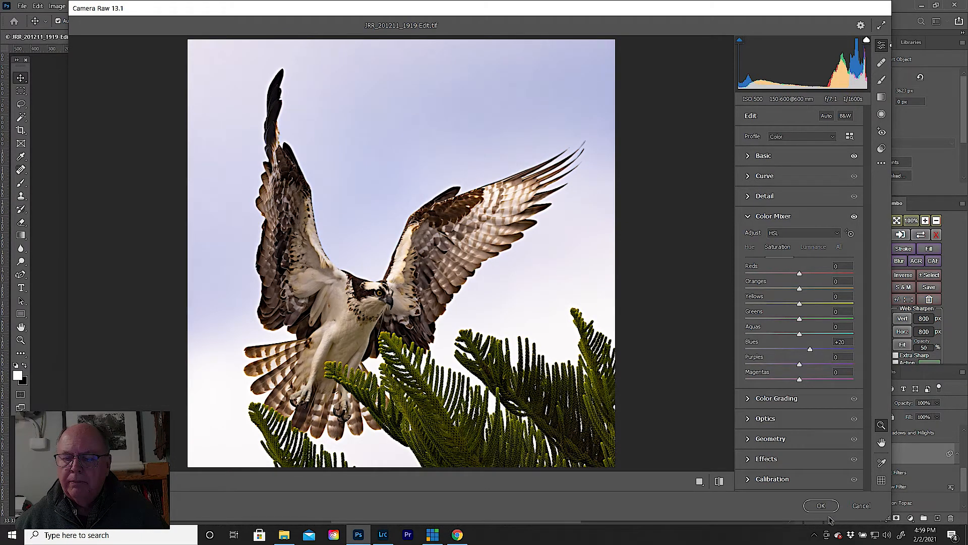
pyautogui.click(859, 505)
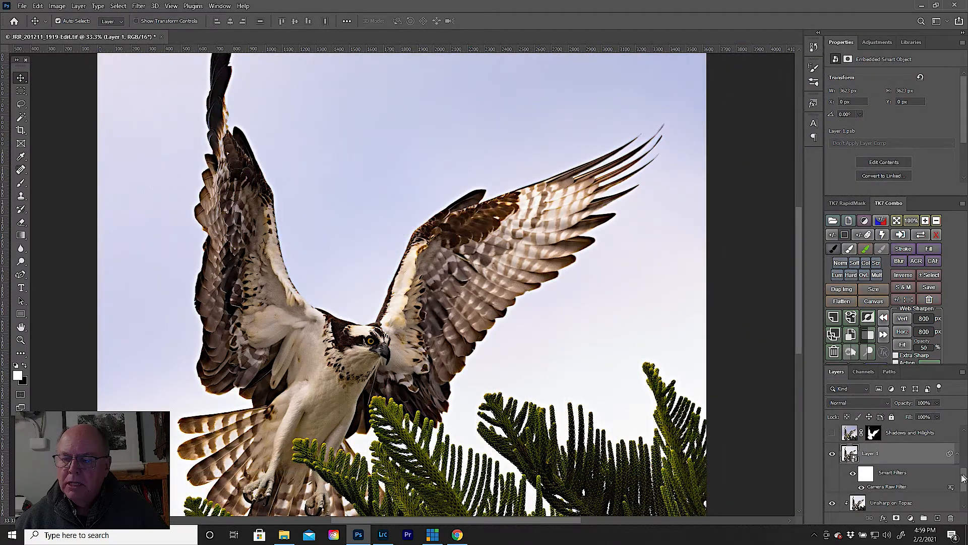
# Step: Show the Shadows and Hilights layer above Layer 1 and compare the osprey without and with it, leaving it visible
pyautogui.scroll(2, 965, 477)
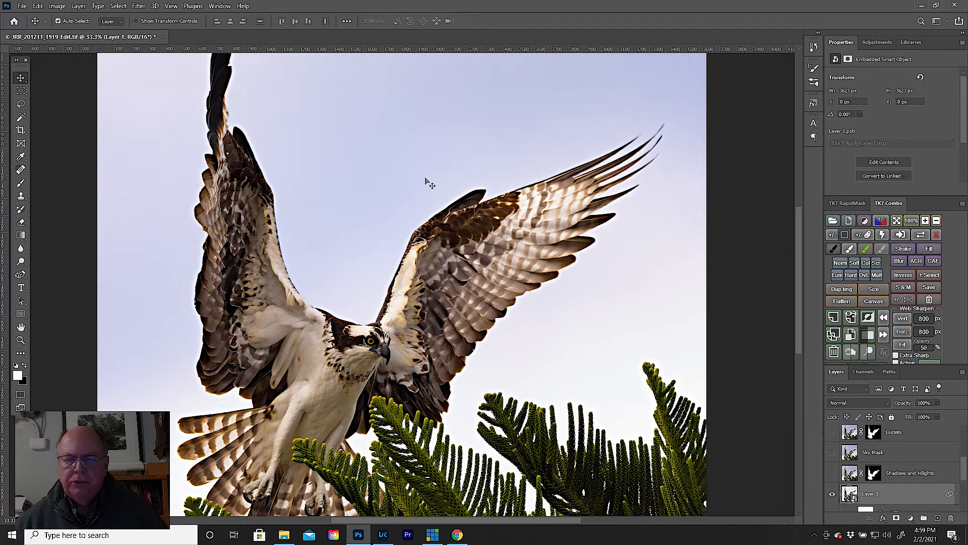
pyautogui.click(58, 21)
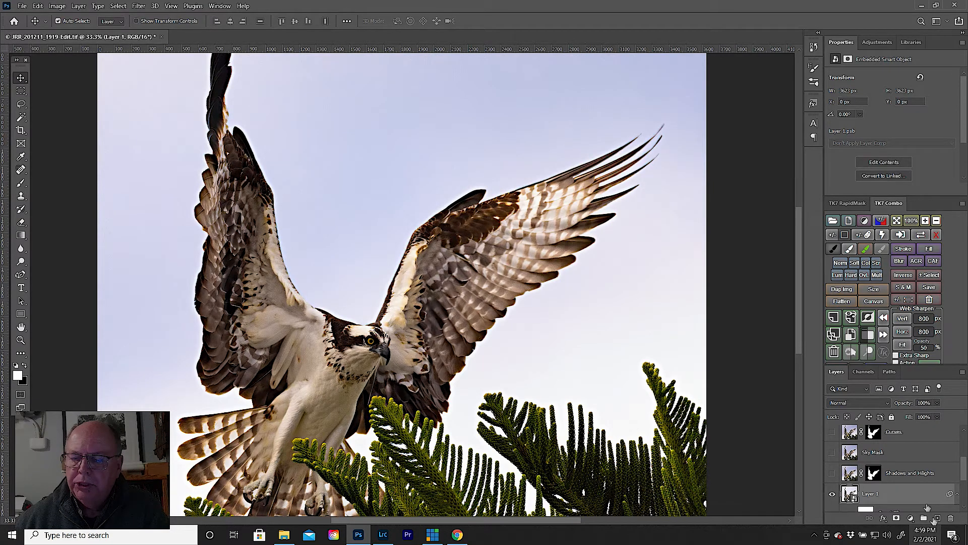
pyautogui.click(832, 475)
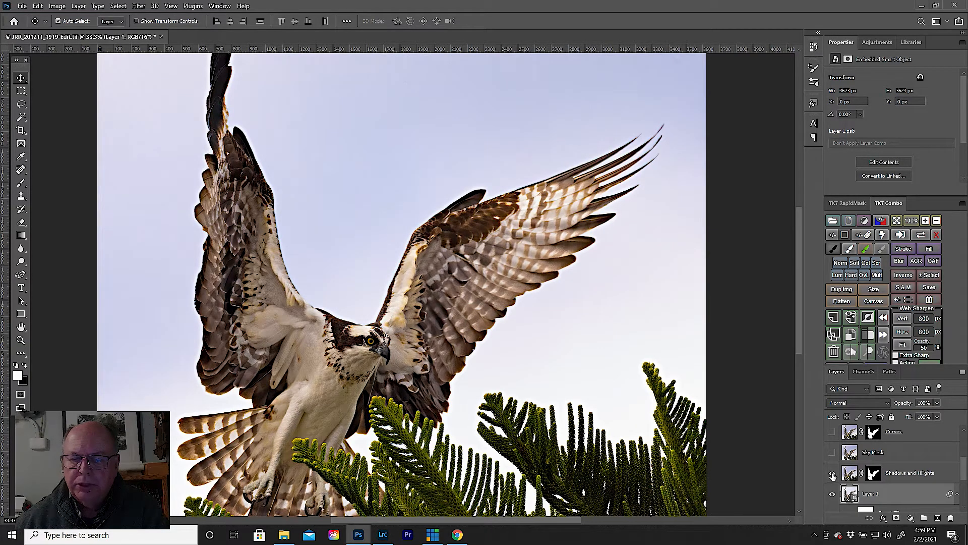
pyautogui.click(832, 474)
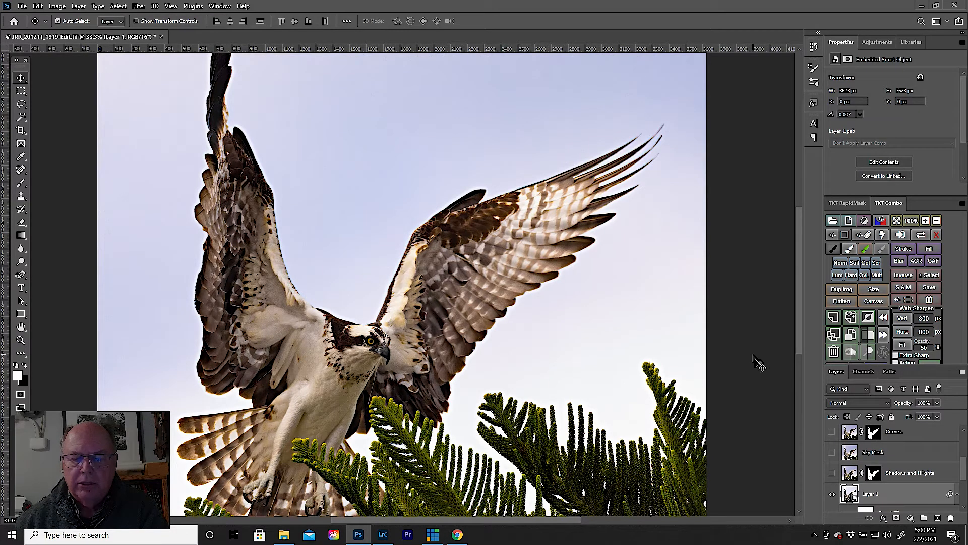
pyautogui.click(832, 473)
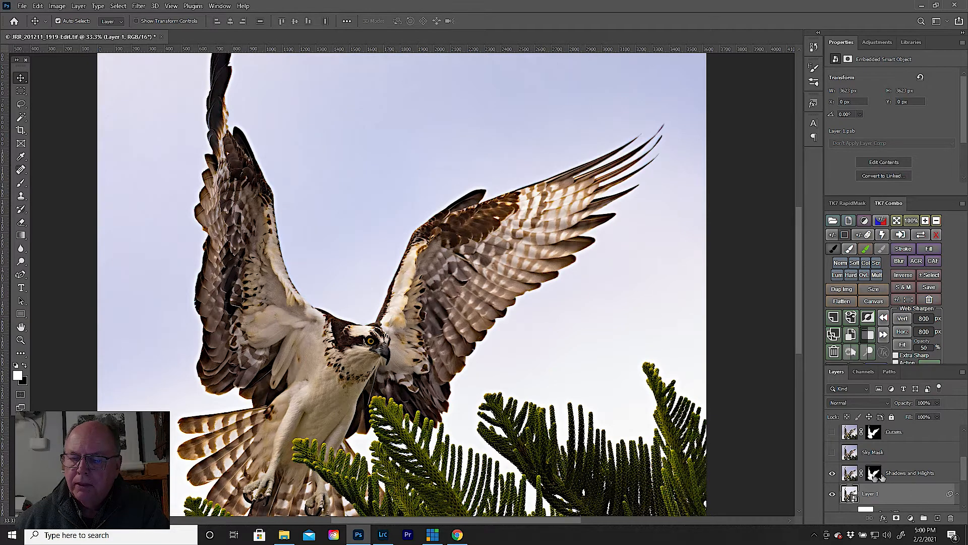
# Step: Try Shadows/Highlights on the Shadows and Hilights layer with Shadows at 9% and Highlights at 10%, check the preview, and cancel
pyautogui.click(907, 476)
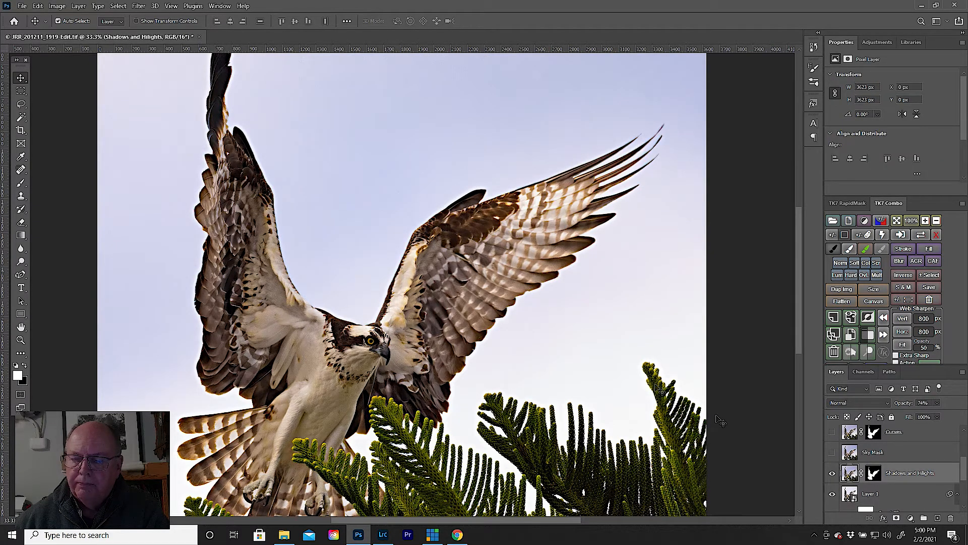
pyautogui.click(57, 5)
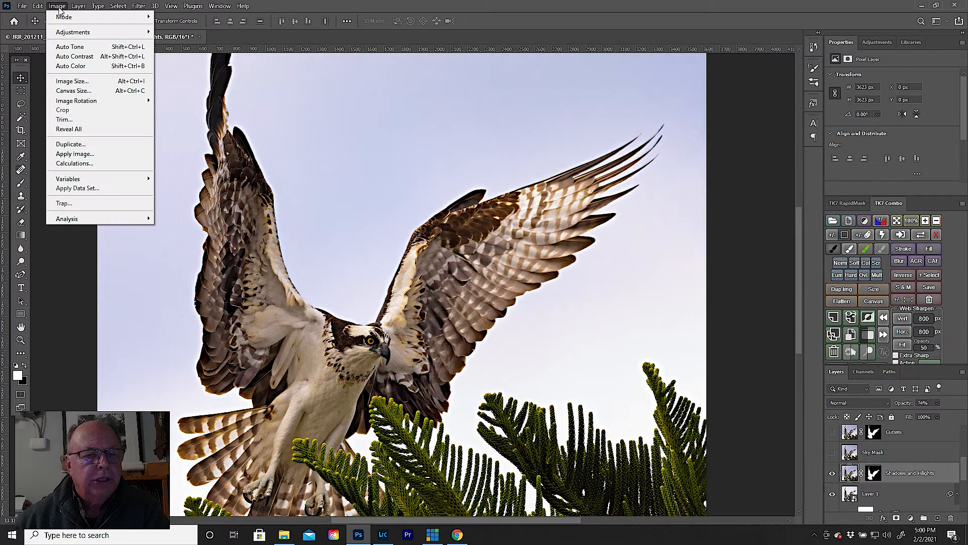
pyautogui.moveTo(67, 33)
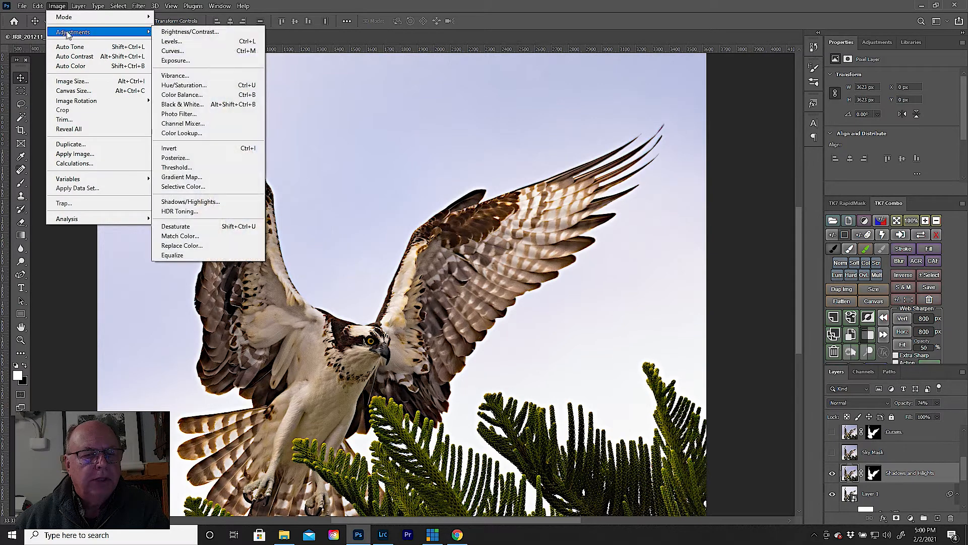
pyautogui.click(222, 201)
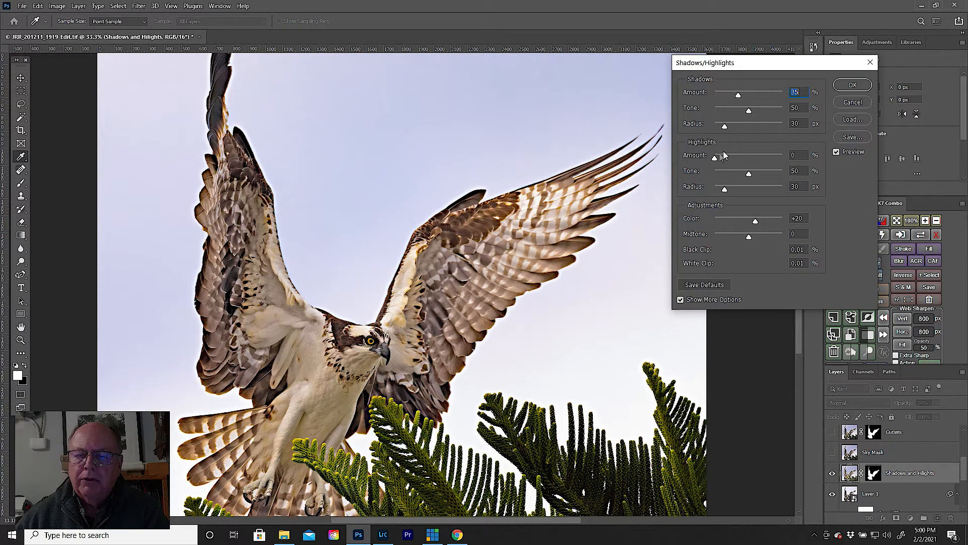
pyautogui.moveTo(738, 95)
pyautogui.mouseDown()
pyautogui.moveTo(722, 103)
pyautogui.moveTo(725, 94)
pyautogui.mouseUp()
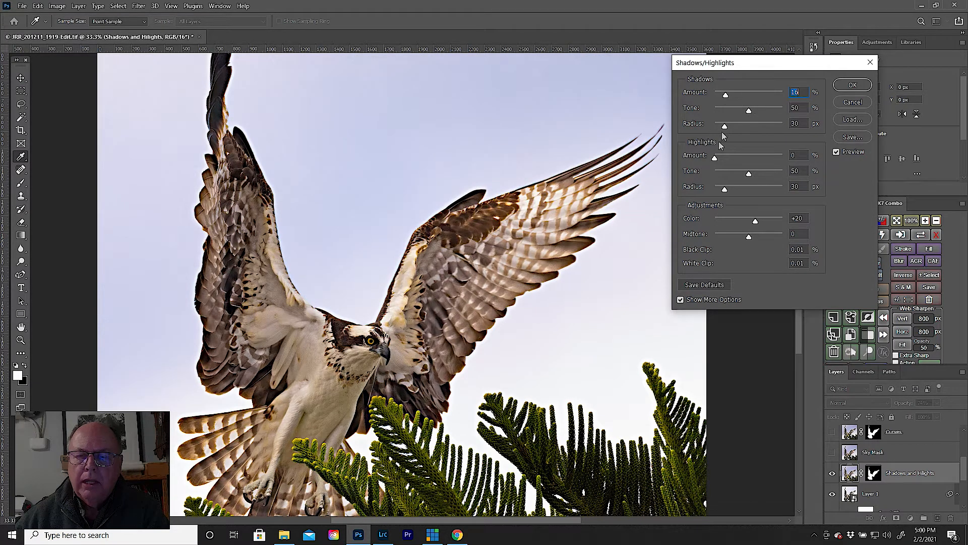
pyautogui.moveTo(717, 160); pyautogui.dragTo(722, 159)
pyautogui.moveTo(721, 95); pyautogui.dragTo(720, 95)
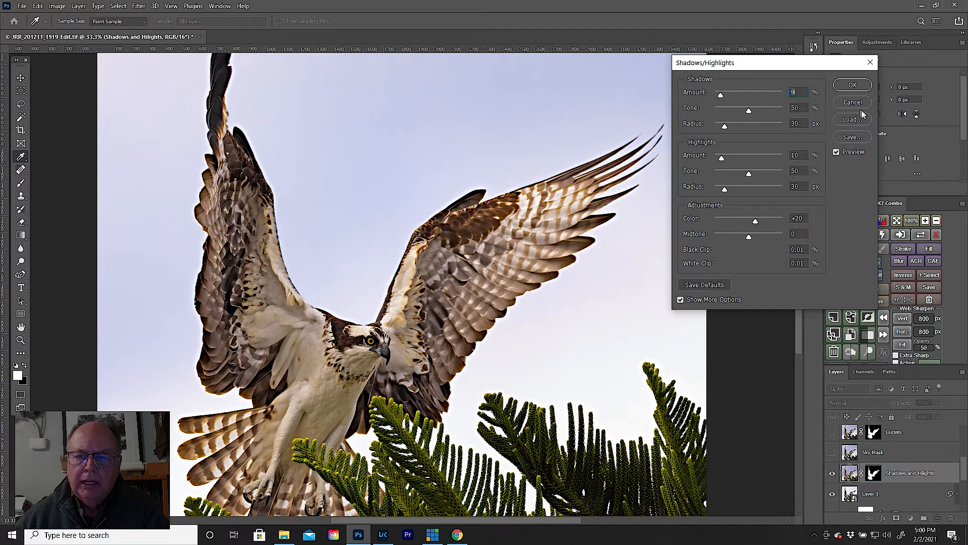
pyautogui.click(835, 152)
pyautogui.click(835, 152)
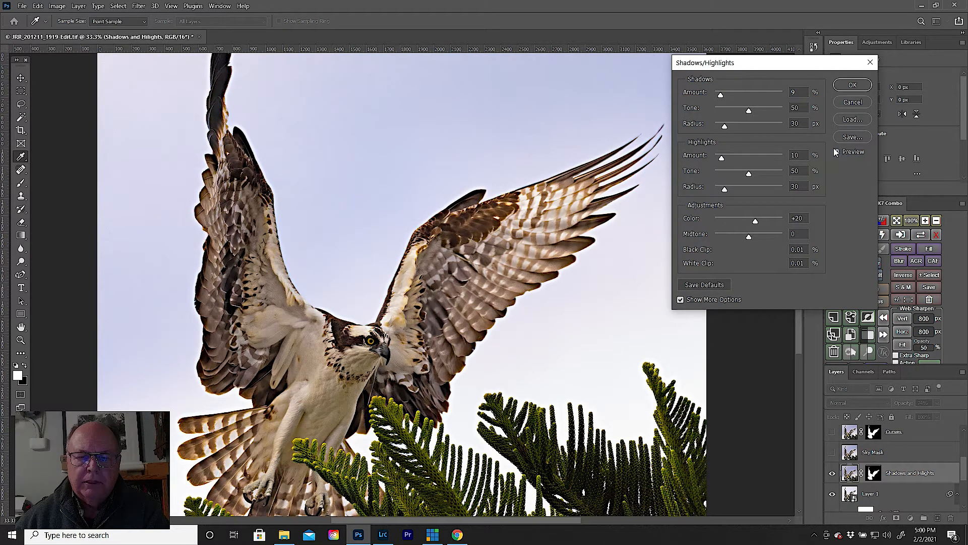
pyautogui.click(851, 103)
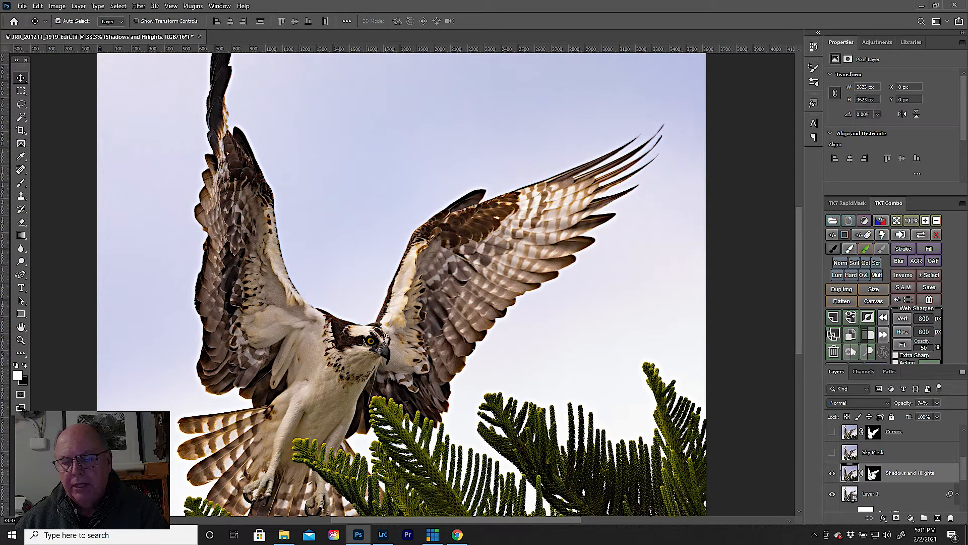
# Step: Clip the Shadows and Hilights layer to Layer 1, view its mask on its own, and return to the image
pyautogui.hotkey('ctrl', 'alt', 'g')
pyautogui.keyDown('alt'); pyautogui.click(881, 474); pyautogui.keyUp('alt')
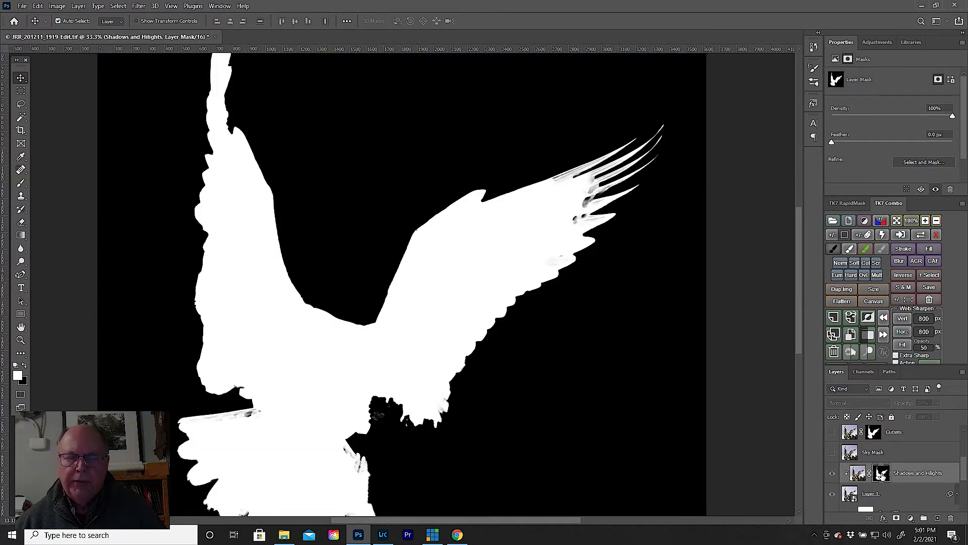
pyautogui.keyDown('alt'); pyautogui.click(882, 474); pyautogui.keyUp('alt')
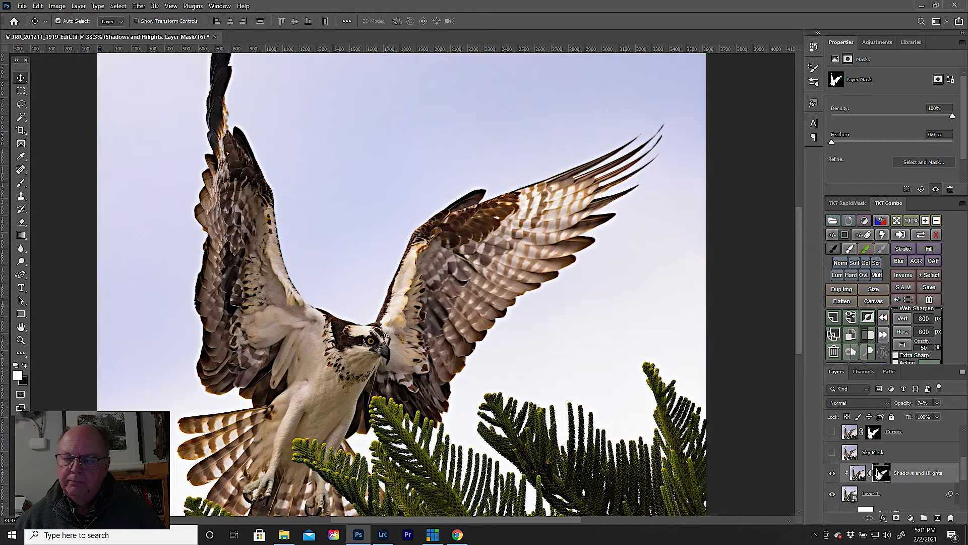
# Step: Make the Sky Mask layer visible and select it
pyautogui.click(833, 452)
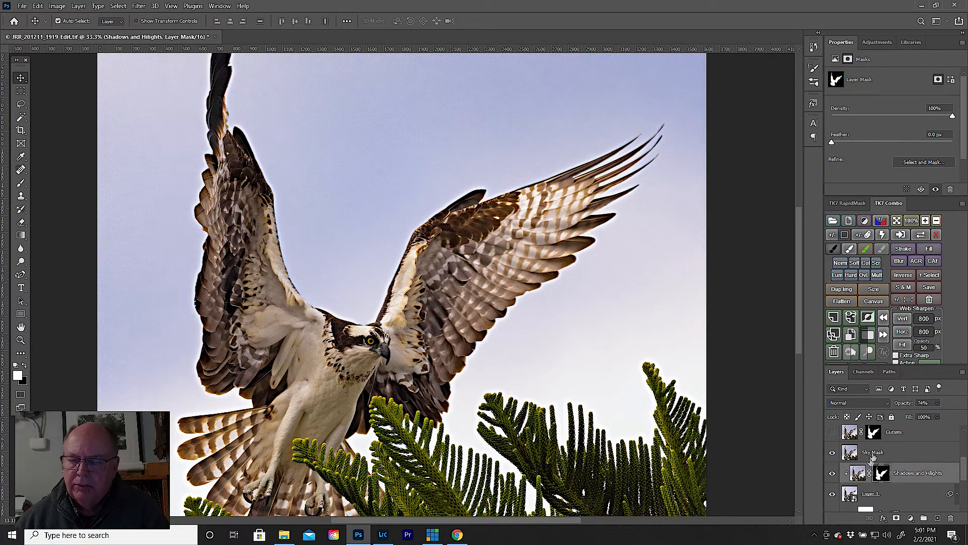
pyautogui.click(879, 452)
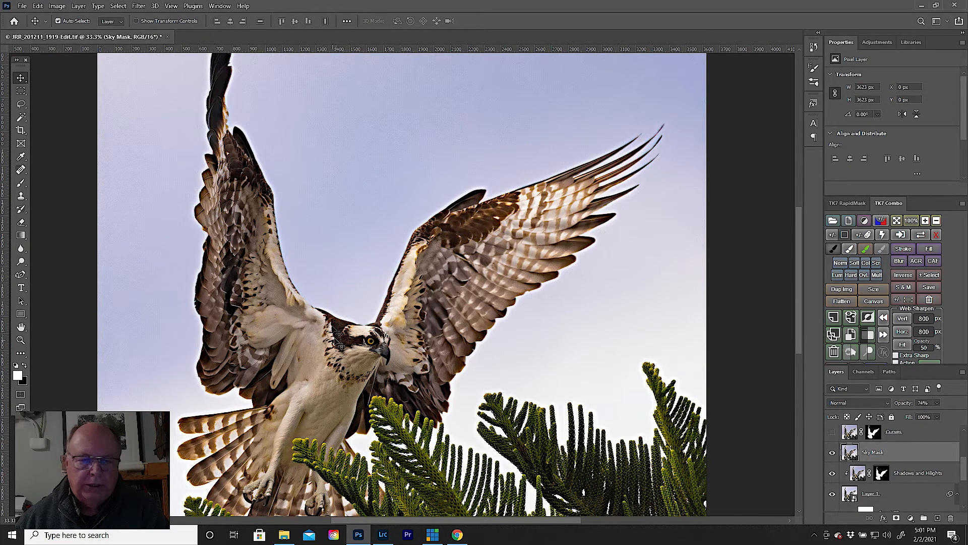
# Step: Try Select Subject on the osprey, review the result in Select and Mask, cancel the refinement, and deselect
pyautogui.click(118, 5)
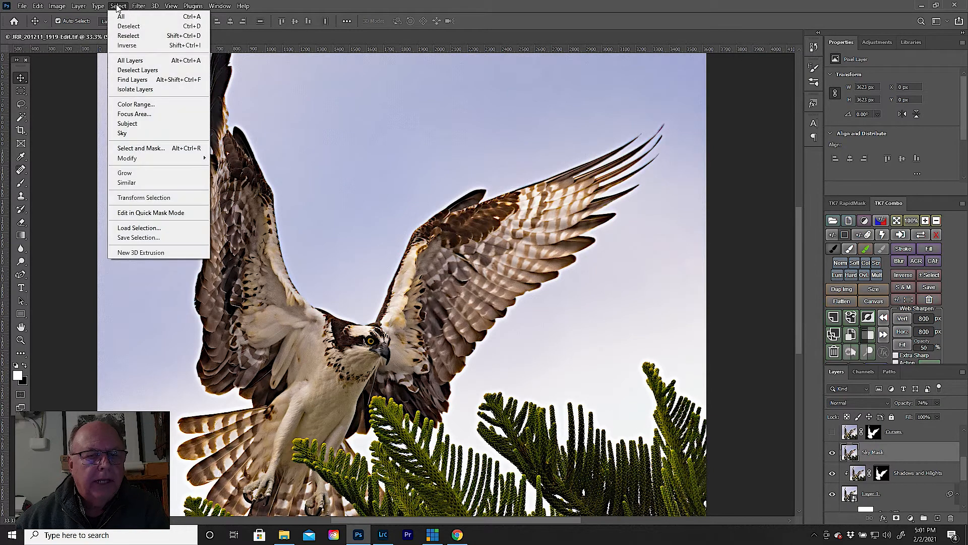
pyautogui.click(145, 124)
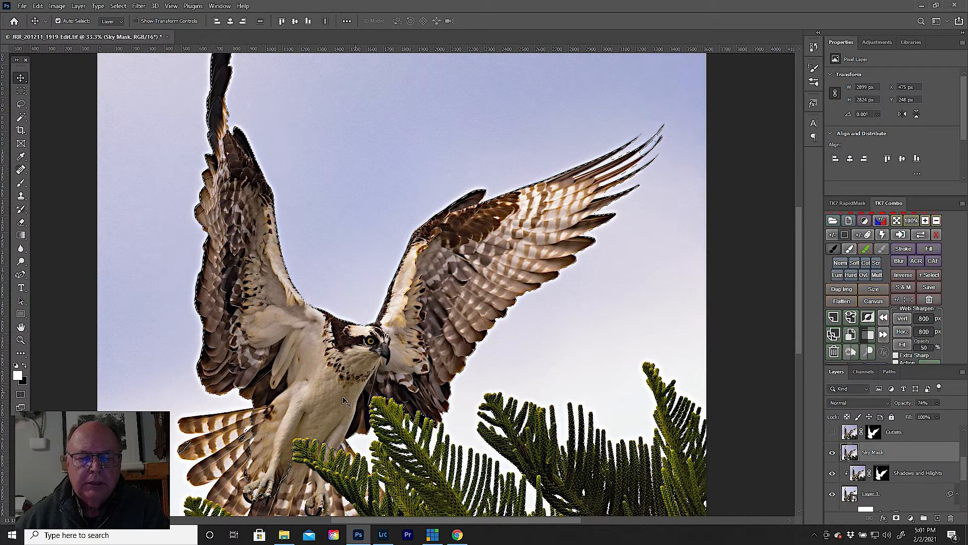
pyautogui.click(118, 6)
pyautogui.click(141, 148)
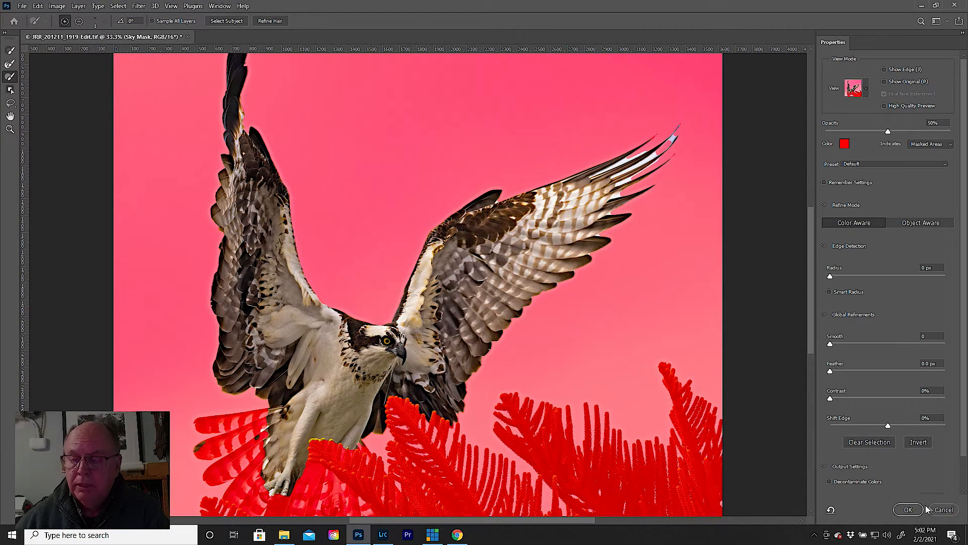
pyautogui.click(944, 509)
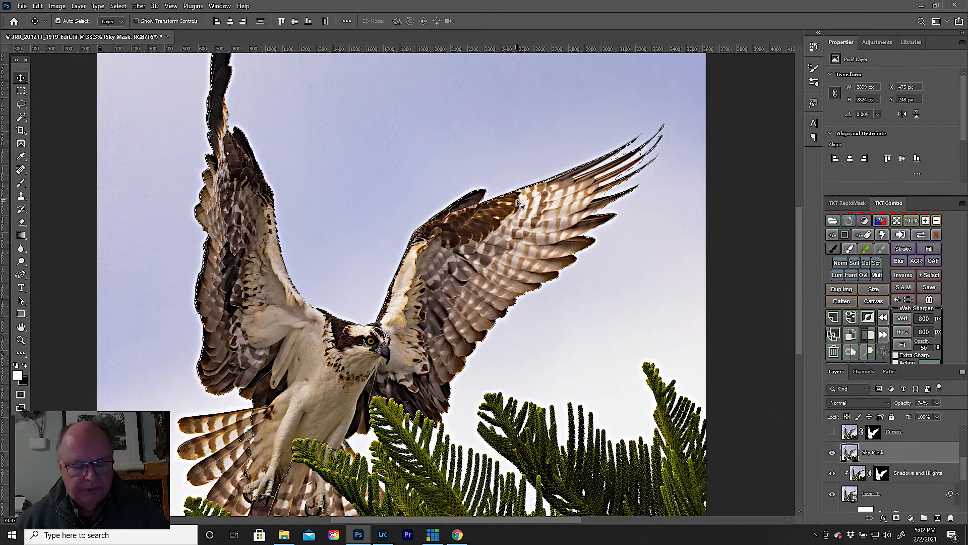
pyautogui.hotkey('ctrl', 'd')
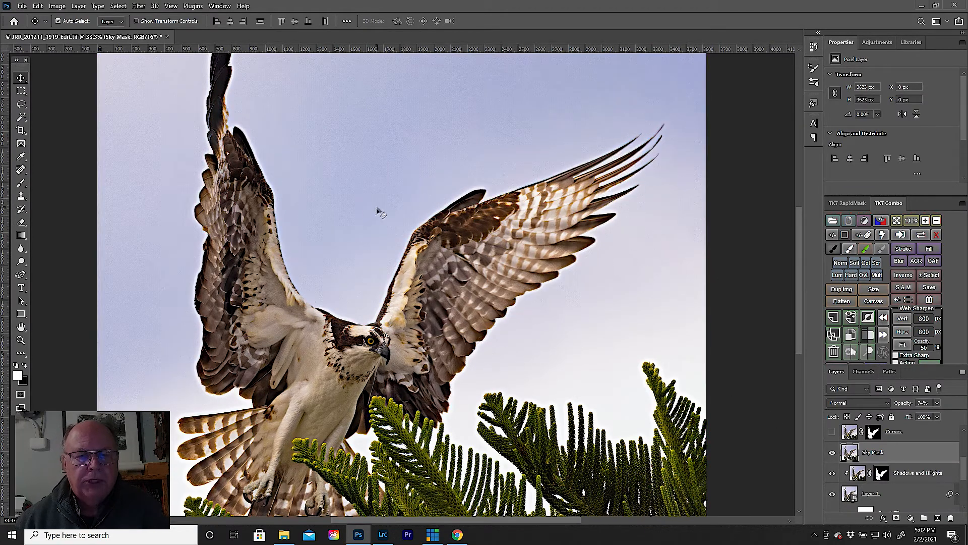
# Step: Try selecting the sky automatically, invert the selection in Select and Mask to isolate the bird and branches, and cancel the refinement
pyautogui.click(37, 6)
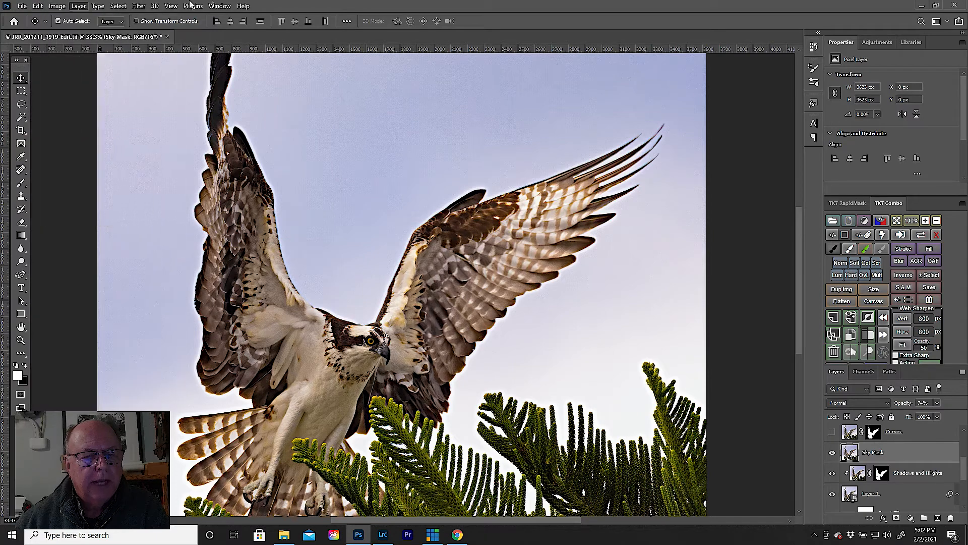
pyautogui.click(272, 3)
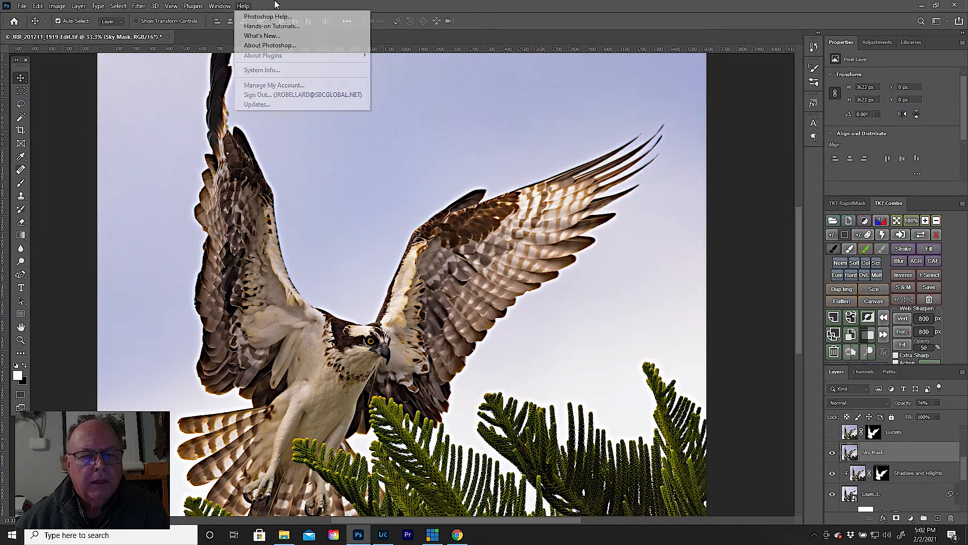
pyautogui.click(124, 7)
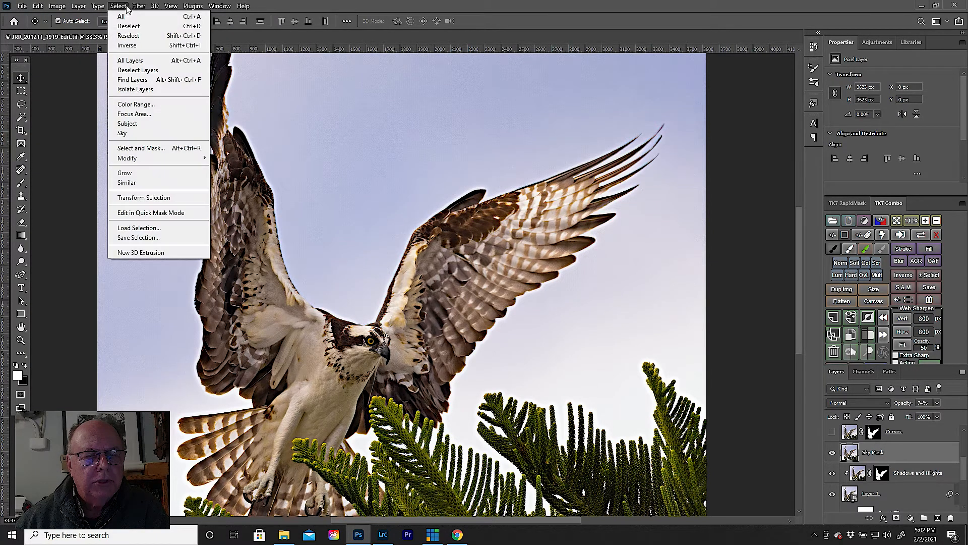
pyautogui.click(131, 134)
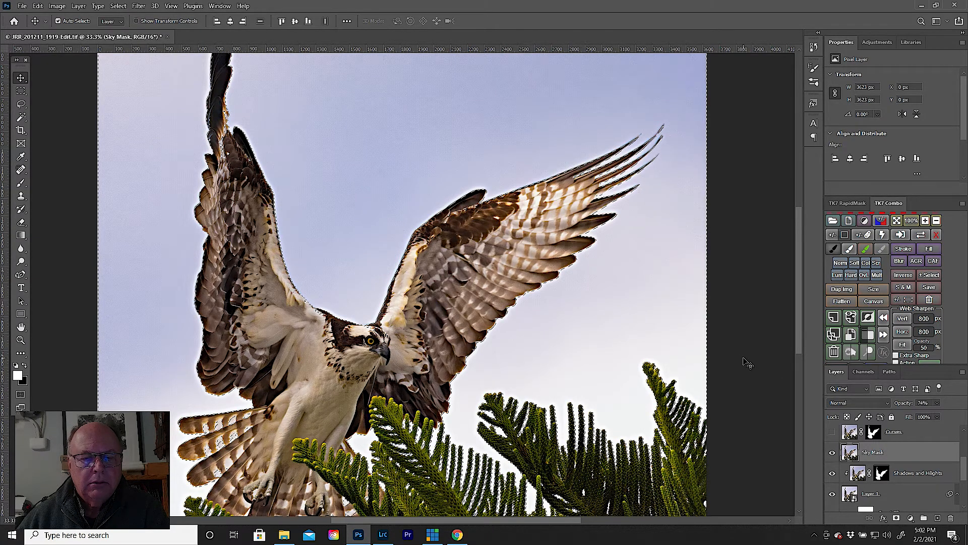
pyautogui.click(121, 6)
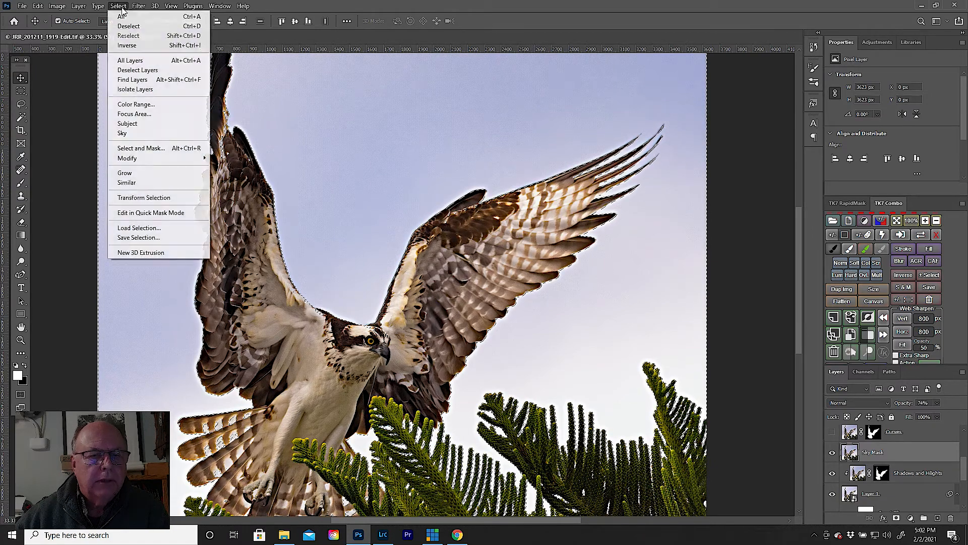
pyautogui.click(154, 152)
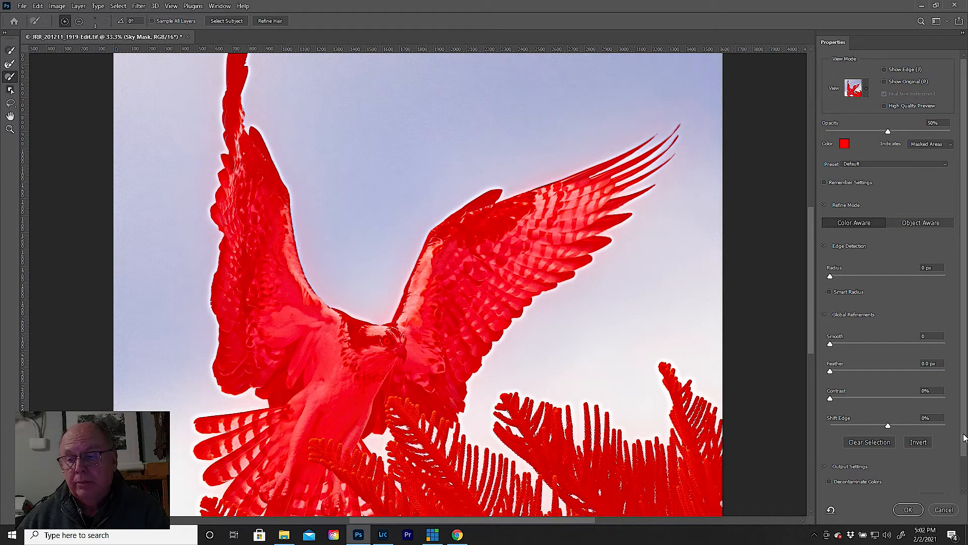
pyautogui.click(918, 442)
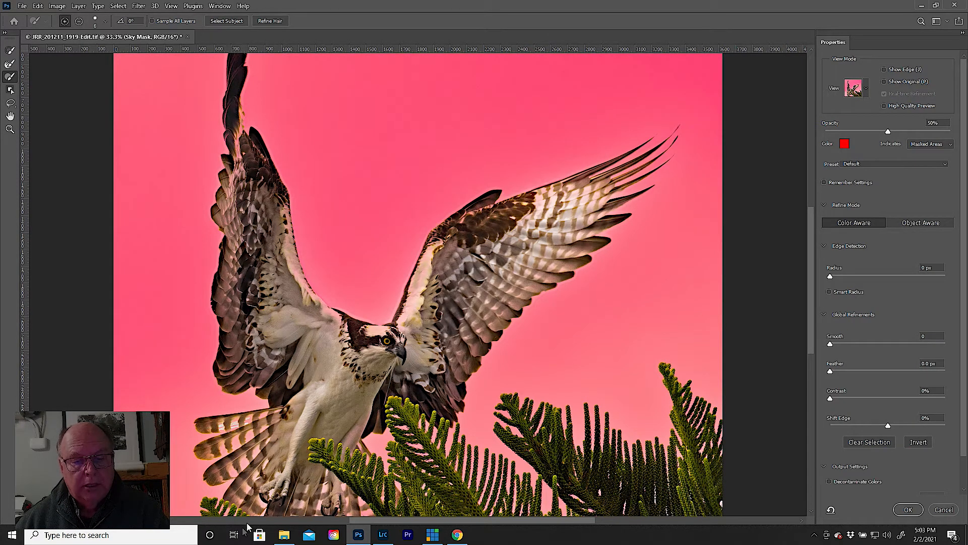
pyautogui.click(942, 513)
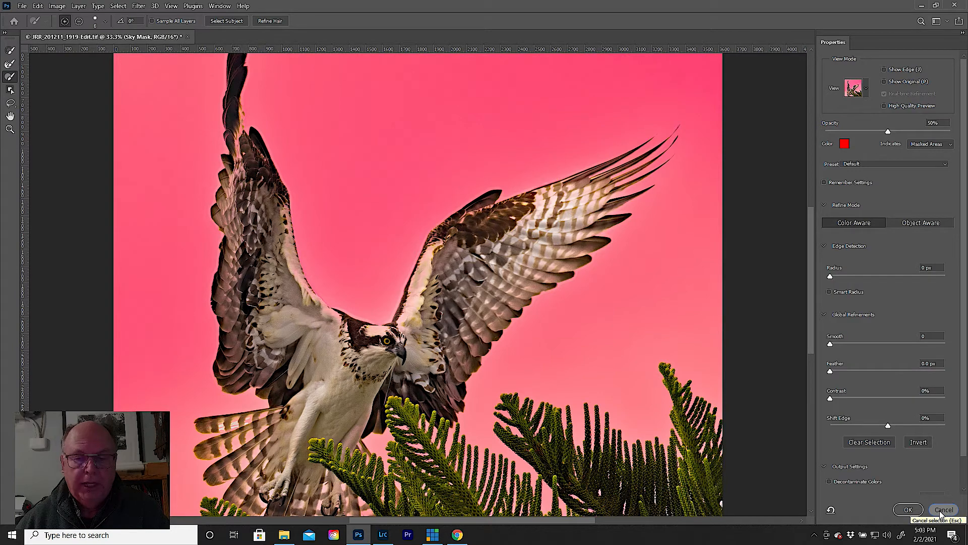
pyautogui.click(942, 513)
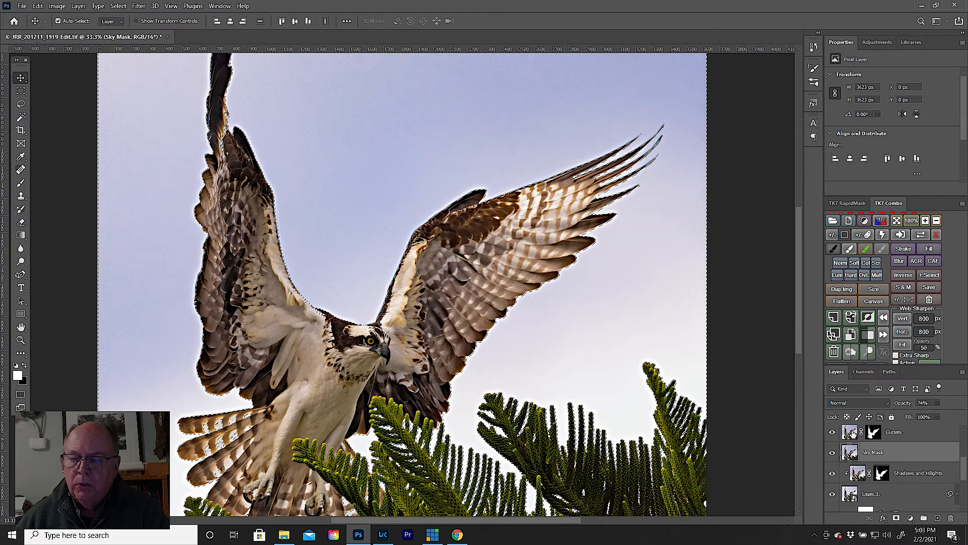
# Step: Show the clipped Curves 1 adjustment layer and clear the sky selection
pyautogui.scroll(3, 955, 452)
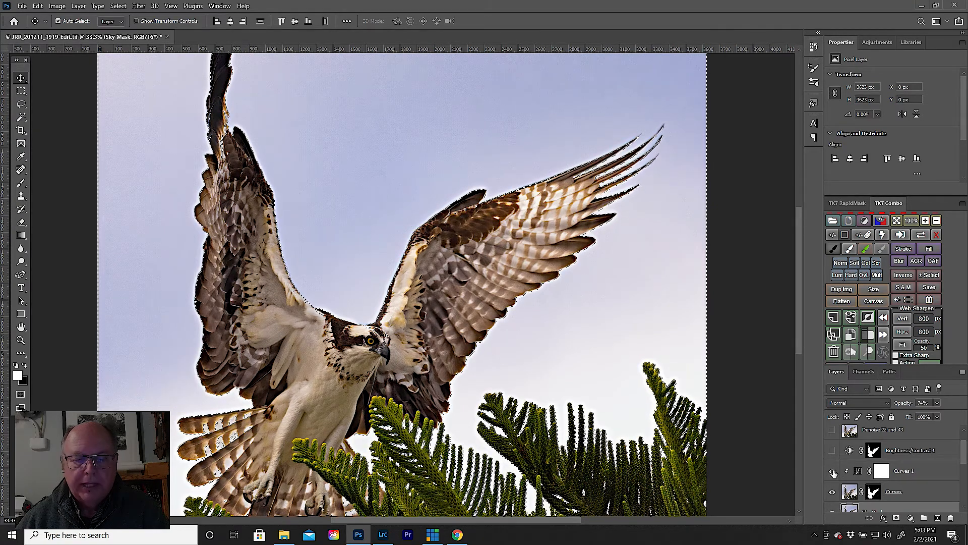
pyautogui.click(833, 470)
pyautogui.hotkey('ctrl', 'd')
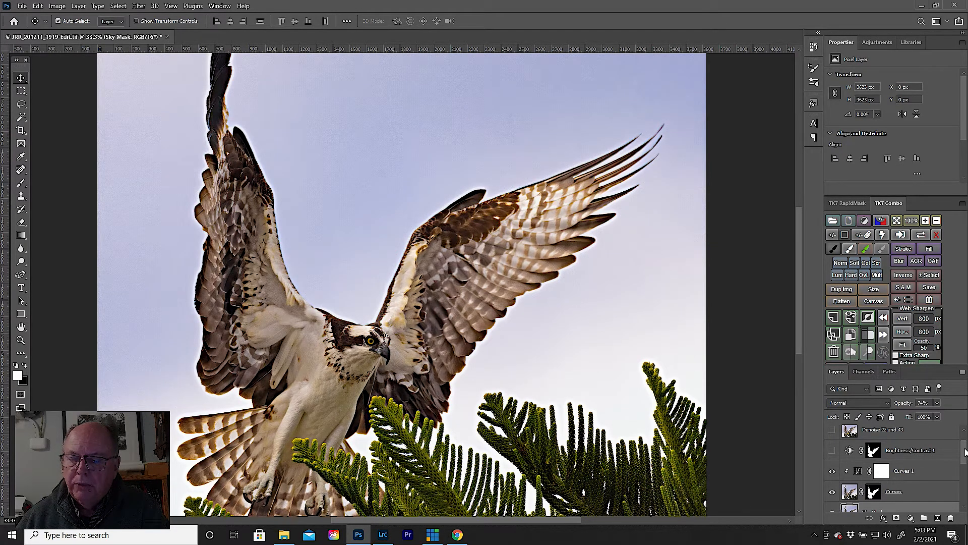
# Step: Compare the osprey with and without the masked Brightness/Contrast 1 adjustment, leaving the layer visible
pyautogui.click(832, 451)
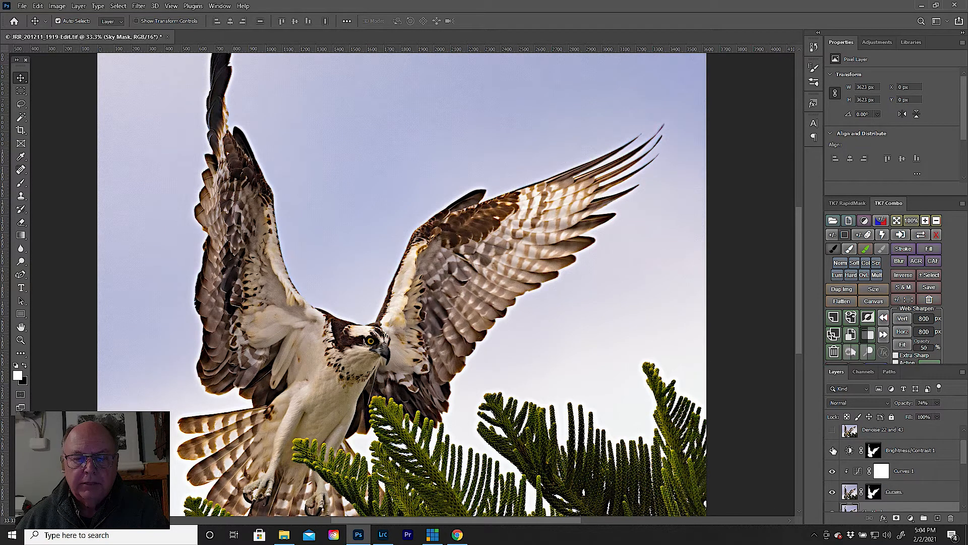
pyautogui.click(836, 449)
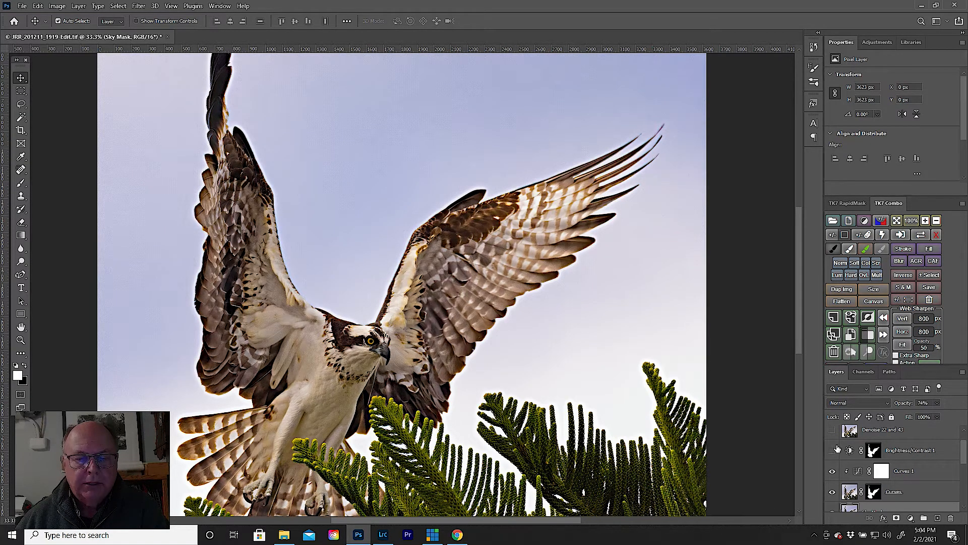
pyautogui.click(835, 452)
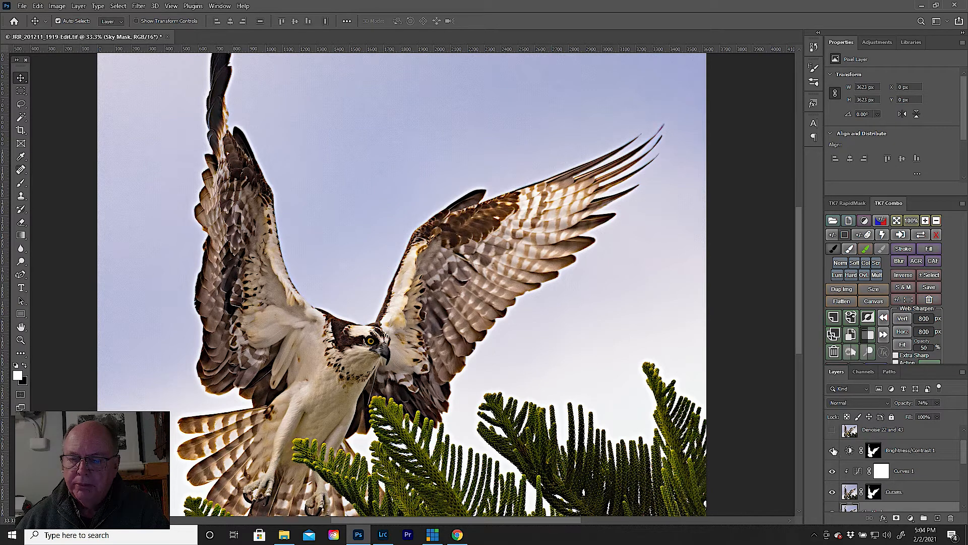
# Step: Show the Denoise 22 and 43 layer and stamp all visible layers into a new layer directly above Brightness/Contrast 1
pyautogui.scroll(1, 958, 453)
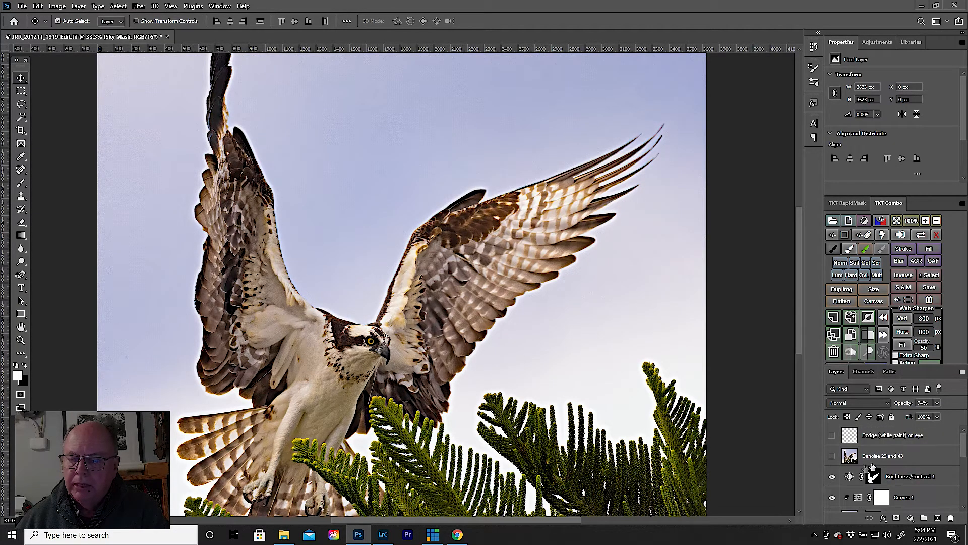
pyautogui.click(832, 458)
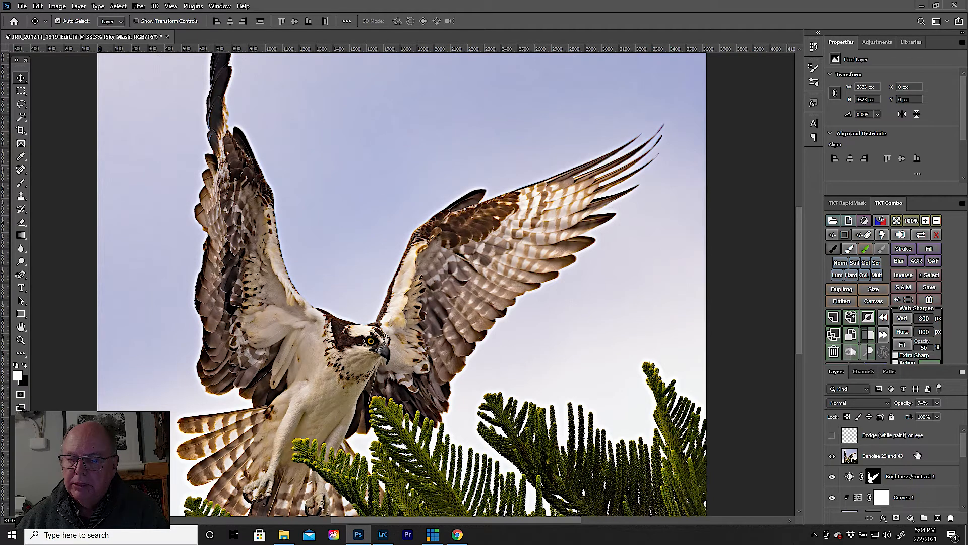
pyautogui.click(909, 470)
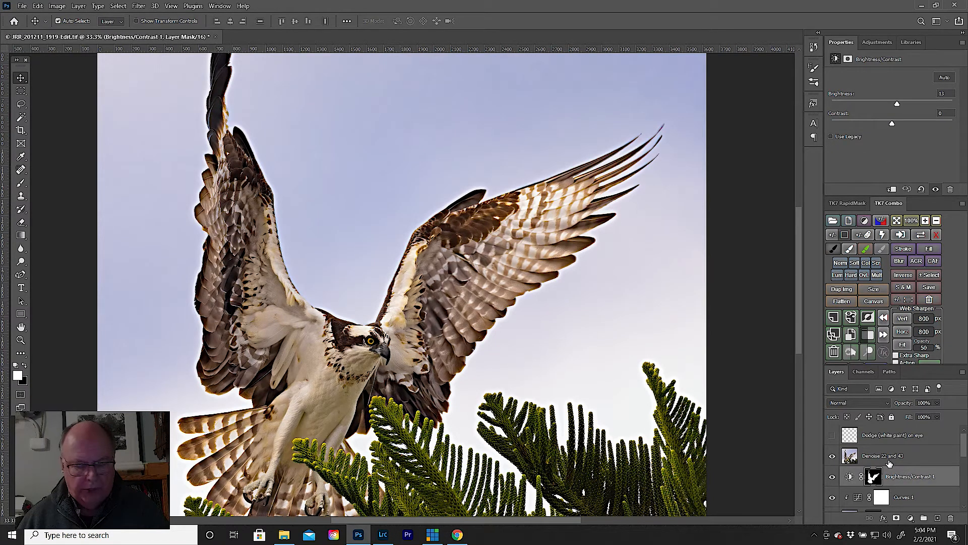
pyautogui.hotkey('ctrl', 'shift', 'alt', 'e')
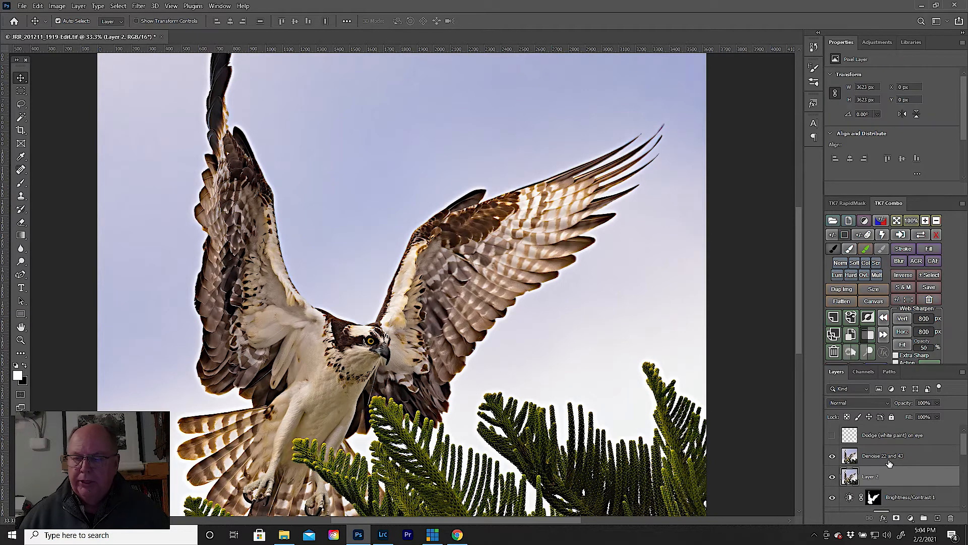
# Step: Open Topaz DeNoise AI on the stamped layer, enable the automatic settings, and compare the original with the preview around the osprey's head
pyautogui.click(140, 6)
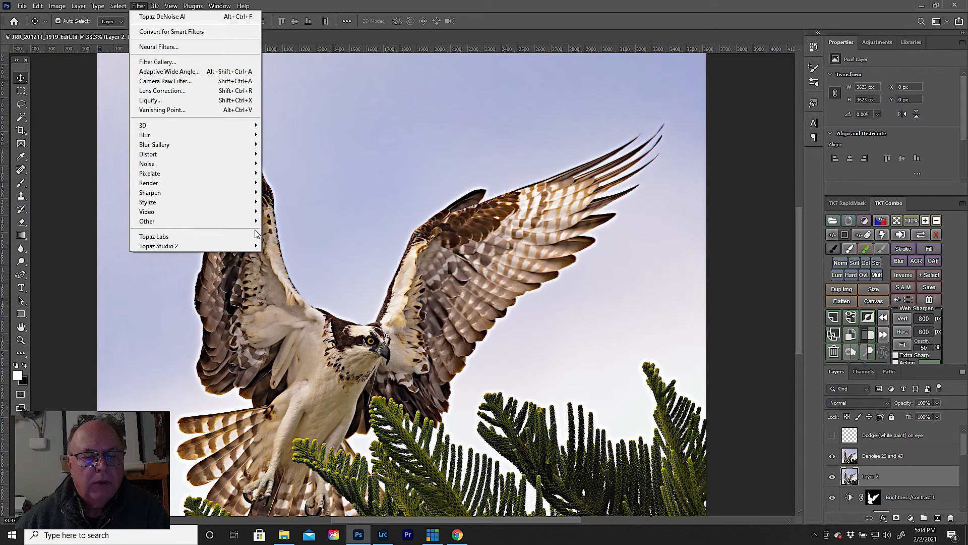
pyautogui.click(277, 236)
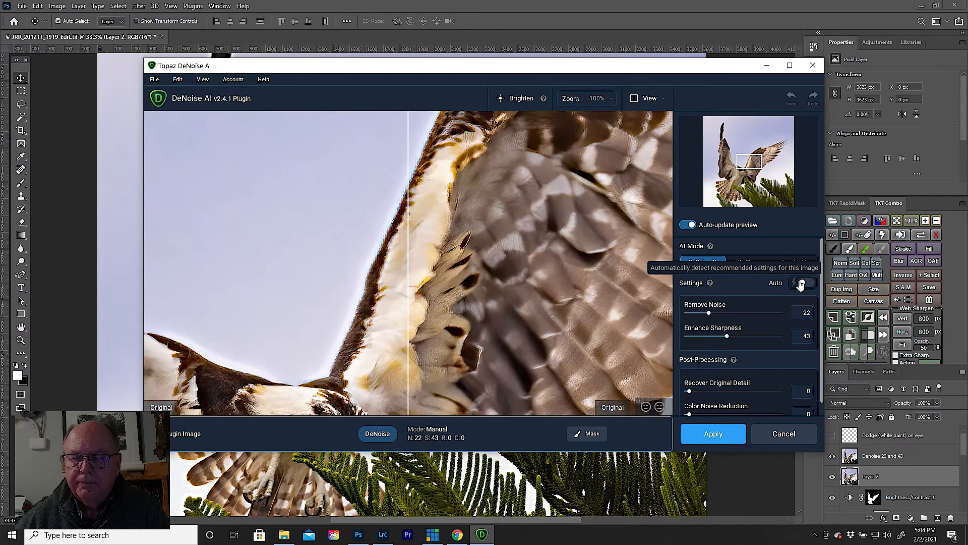
pyautogui.click(802, 283)
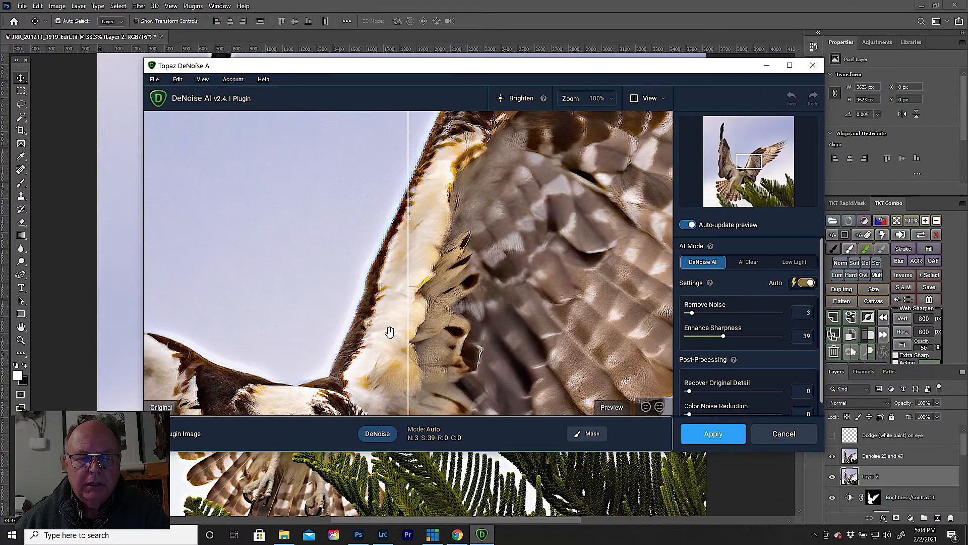
pyautogui.moveTo(368, 340); pyautogui.dragTo(608, 174)
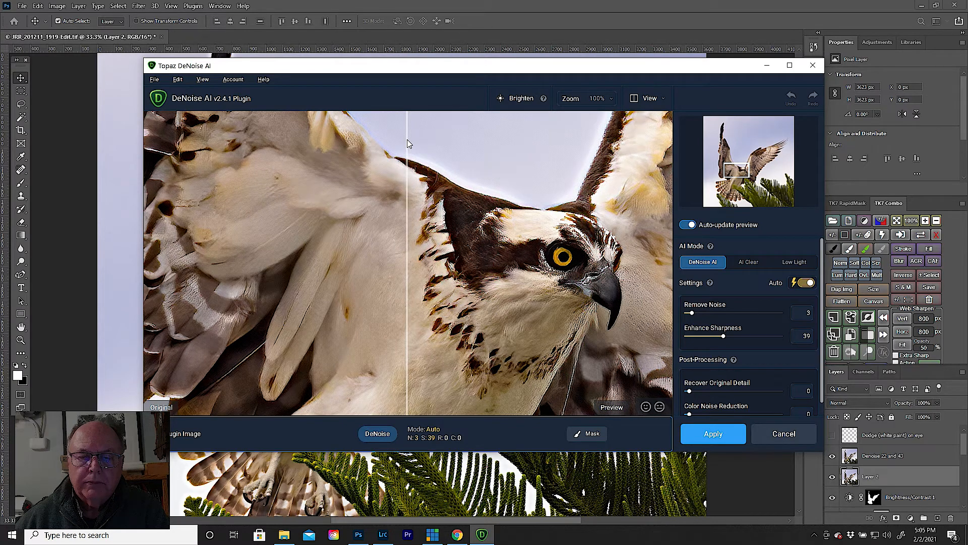
pyautogui.moveTo(407, 138); pyautogui.dragTo(349, 174)
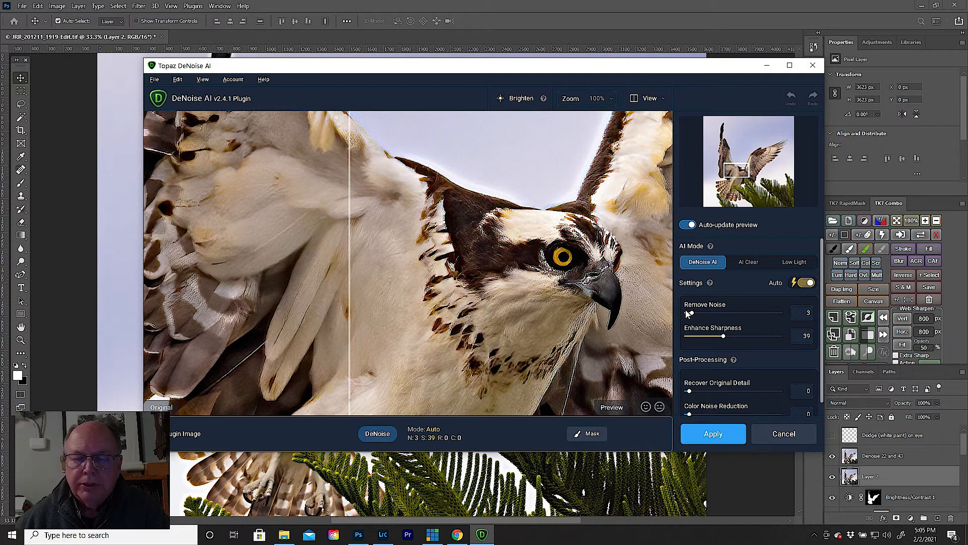
# Step: Try Remove Noise at 23 and Enhance Sharpness at 43, discarding both the denoise filter and the stamped layer
pyautogui.moveTo(696, 311); pyautogui.dragTo(705, 314)
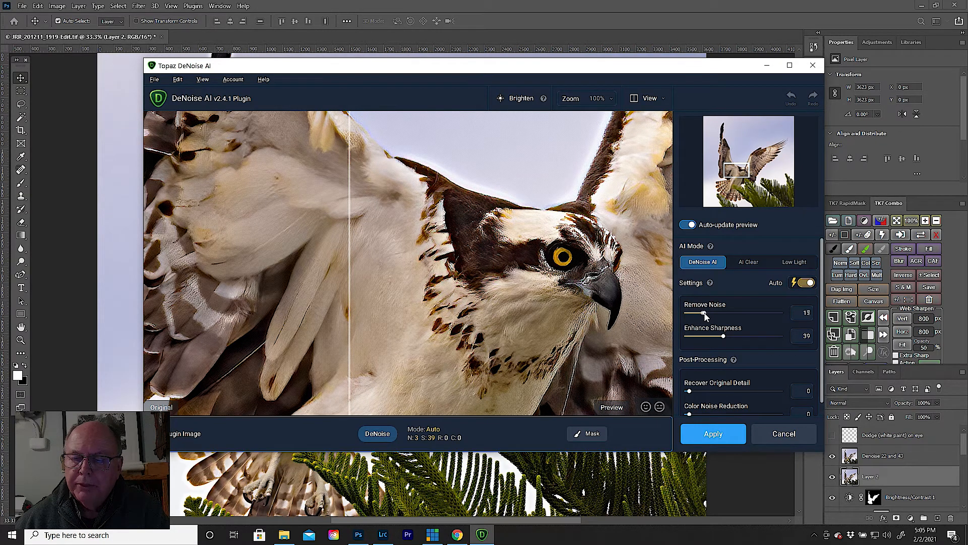
pyautogui.moveTo(710, 313); pyautogui.dragTo(726, 331)
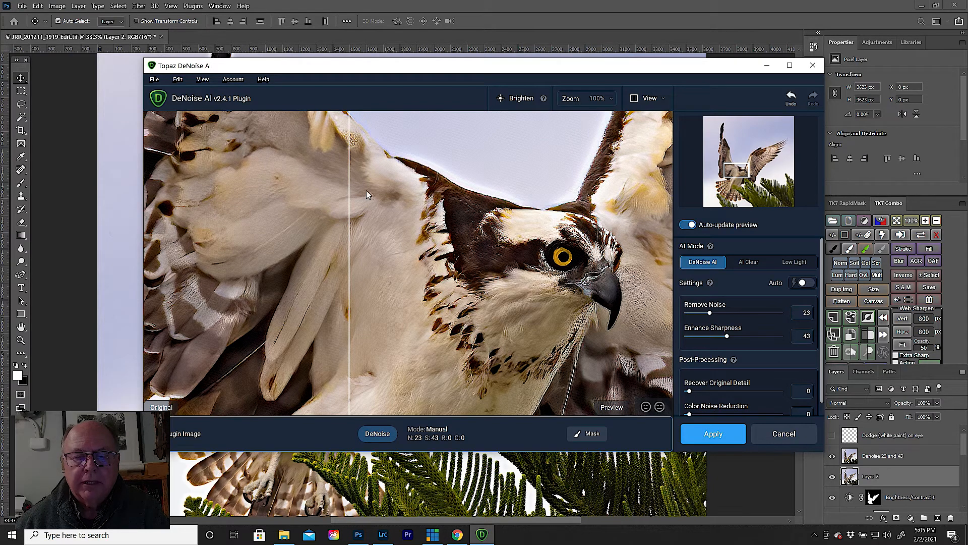
pyautogui.click(781, 437)
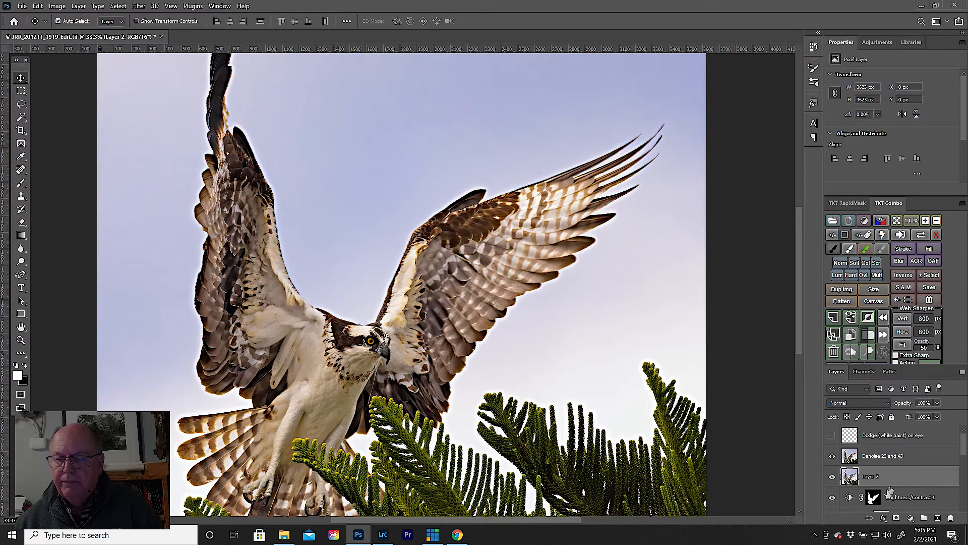
pyautogui.press('Delete')
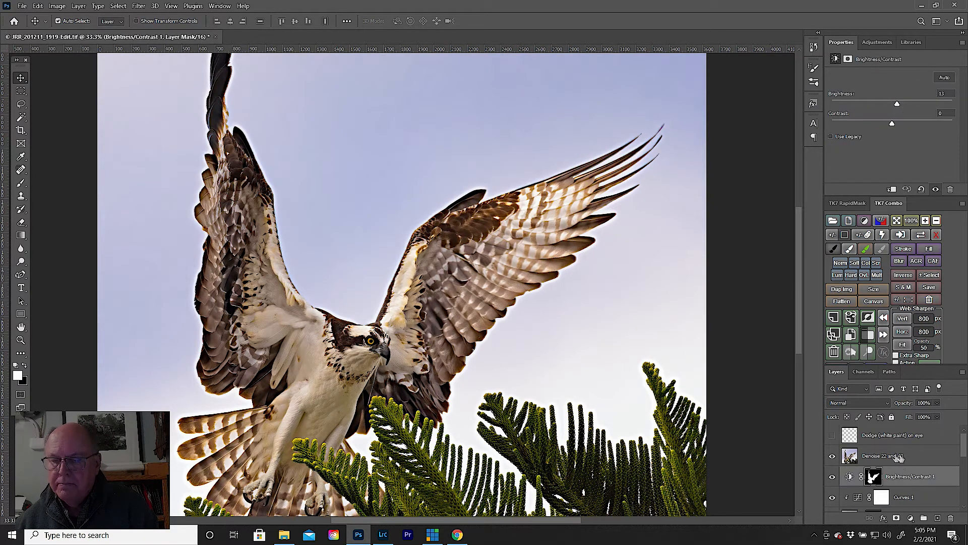
# Step: Compare the osprey with and without the Denoise 22 and 43 layer, leaving the layer visible
pyautogui.click(893, 455)
pyautogui.click(832, 457)
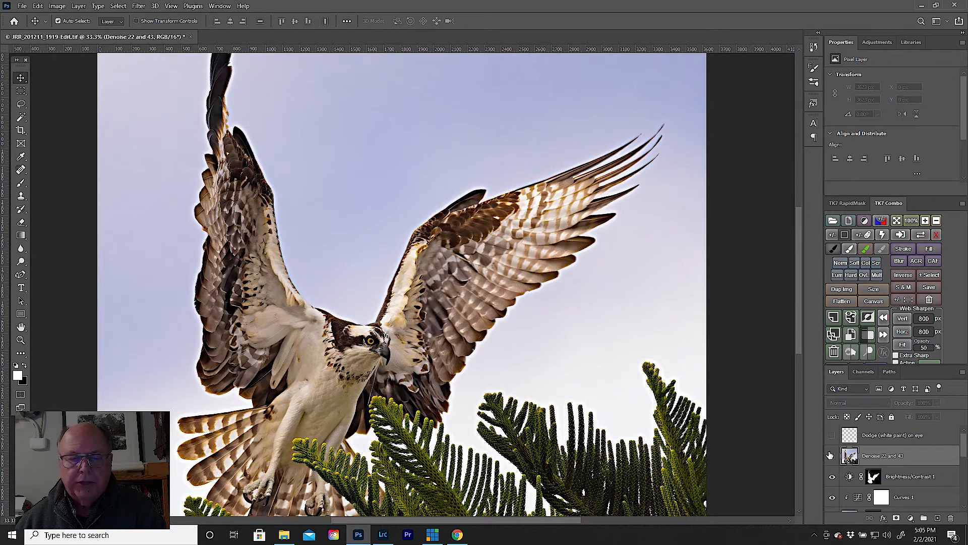
pyautogui.click(832, 457)
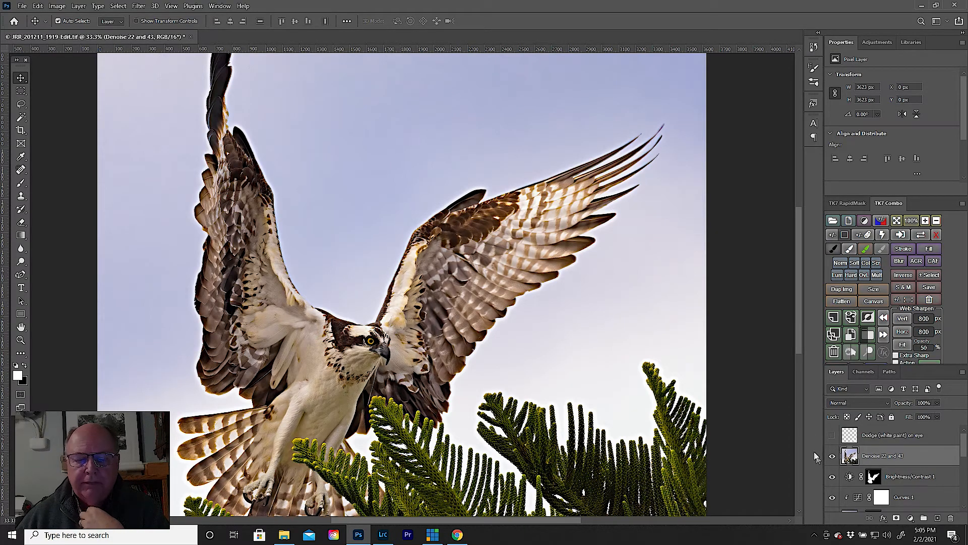
# Step: Show and select the Dodge (white paint) on eye layer while examining the osprey's head up close
pyautogui.hotkey('ctrl', '+')
pyautogui.hotkey('ctrl', '+')
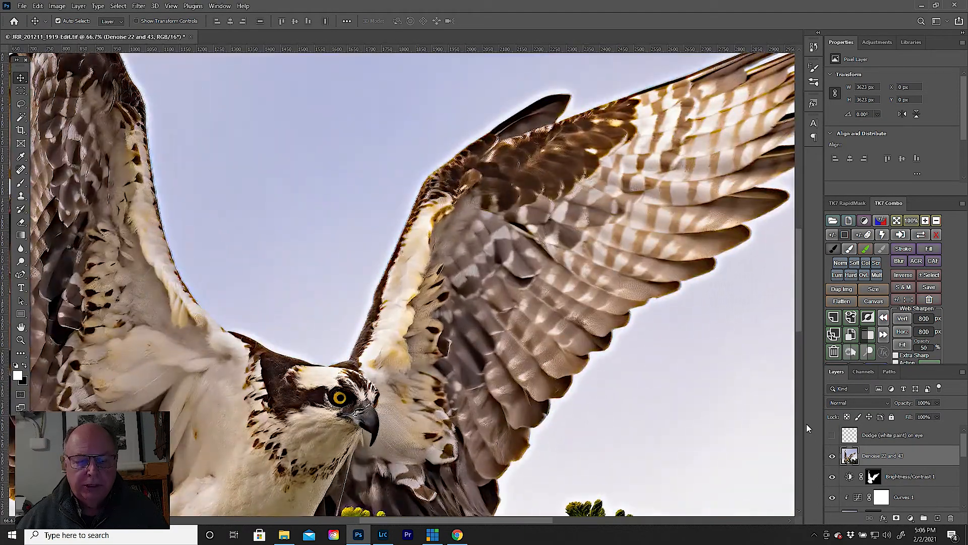
pyautogui.moveTo(327, 330); pyautogui.dragTo(537, 240)
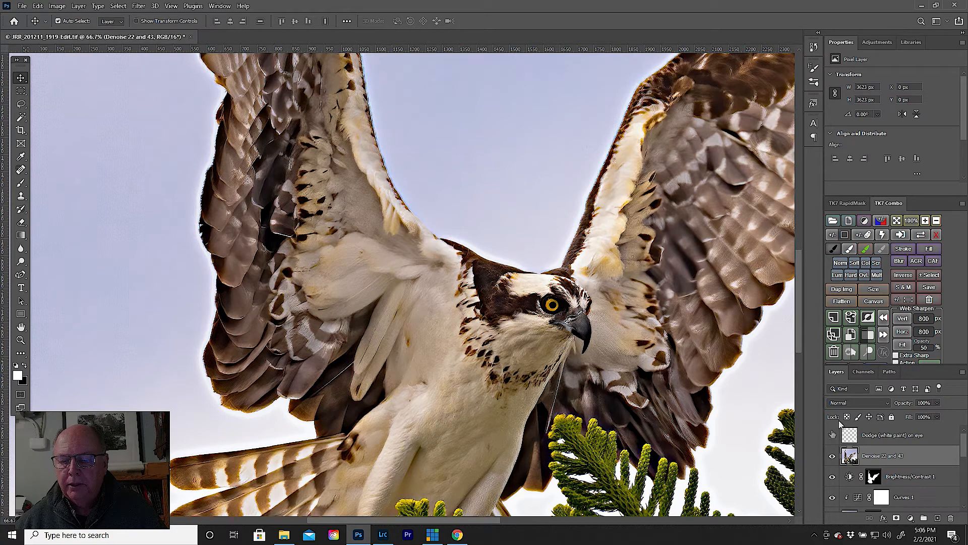
pyautogui.click(832, 435)
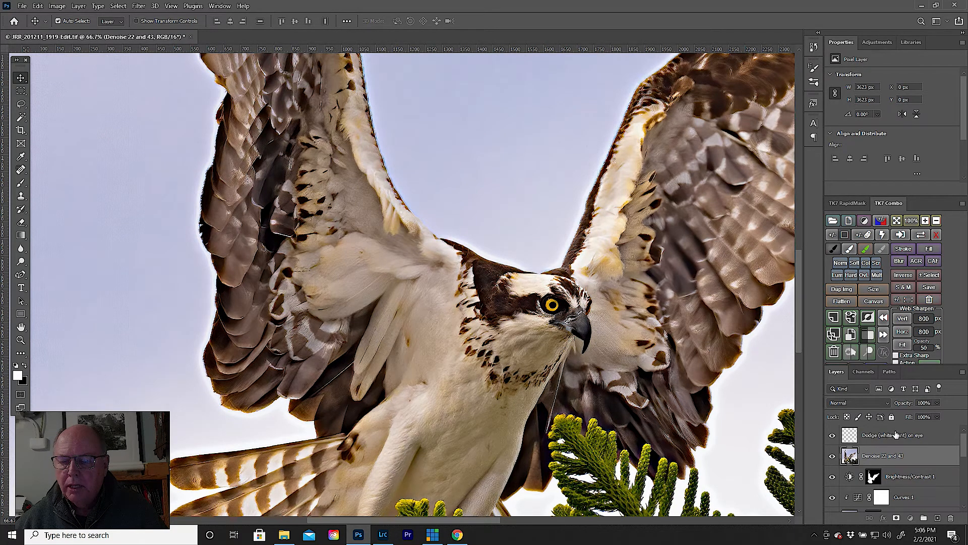
pyautogui.click(868, 435)
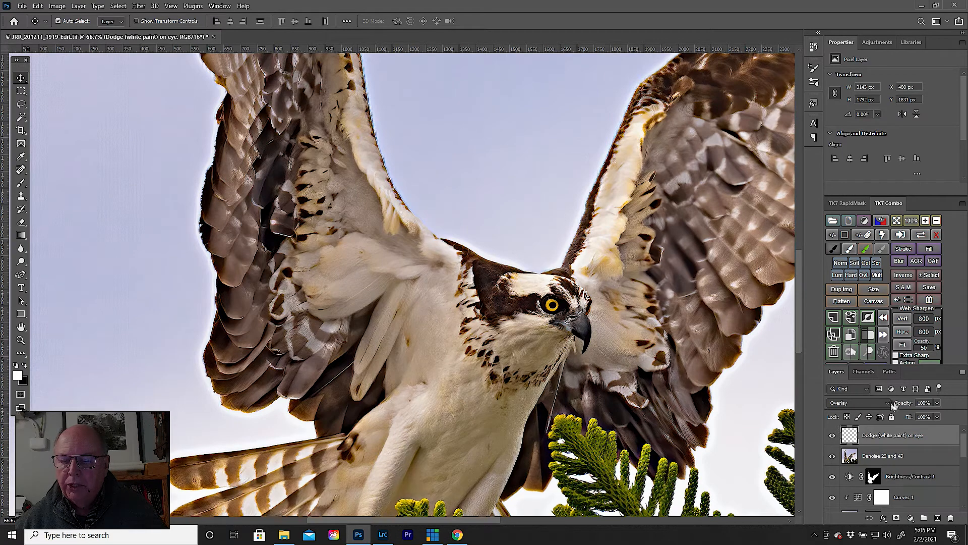
# Step: Compare the osprey's eye with and without the dodge layer, both close up and in the full image, leaving the layer visible
pyautogui.click(832, 436)
pyautogui.click(832, 436)
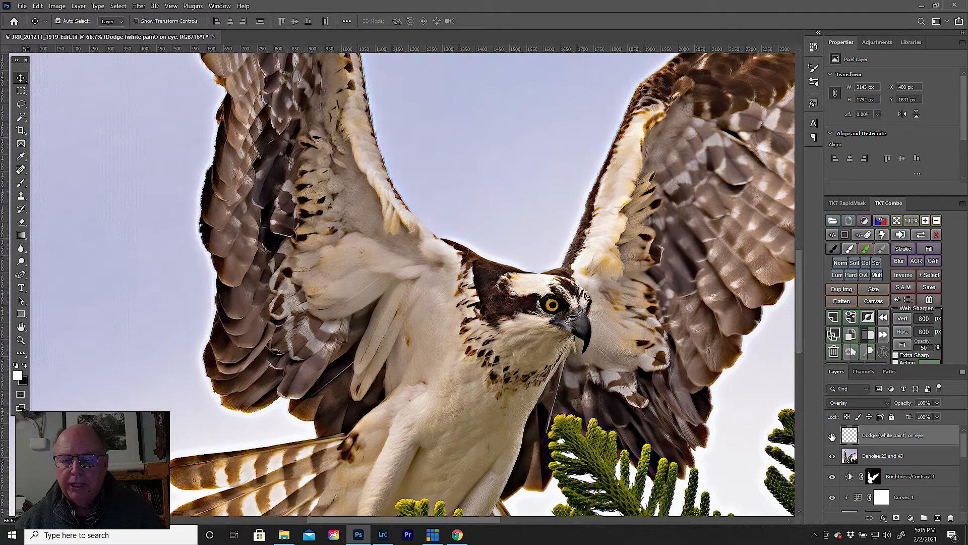
pyautogui.click(833, 437)
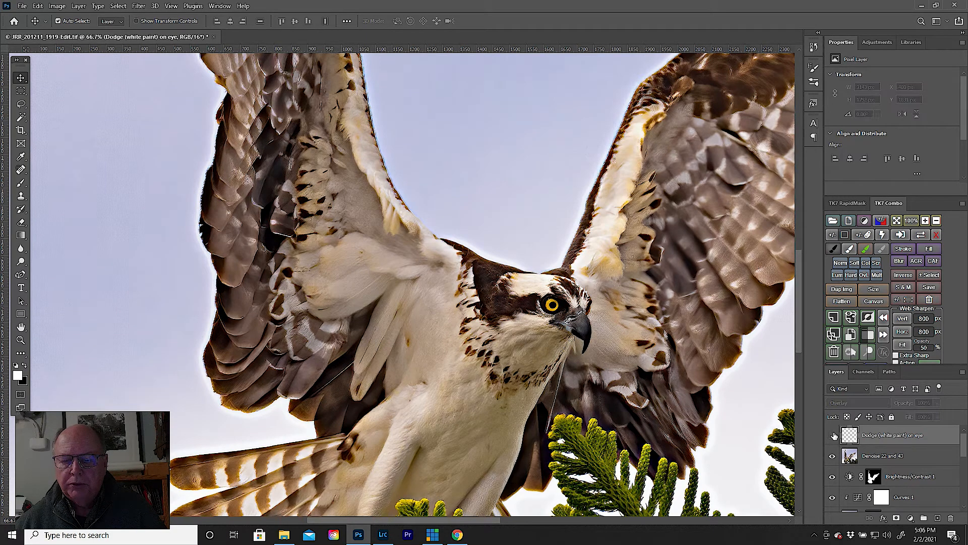
pyautogui.click(832, 436)
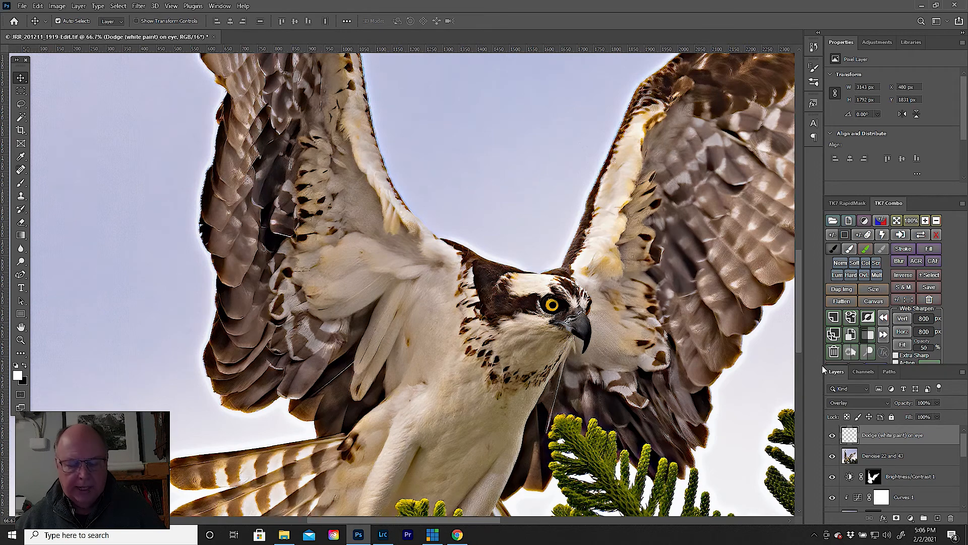
pyautogui.hotkey('ctrl', '0')
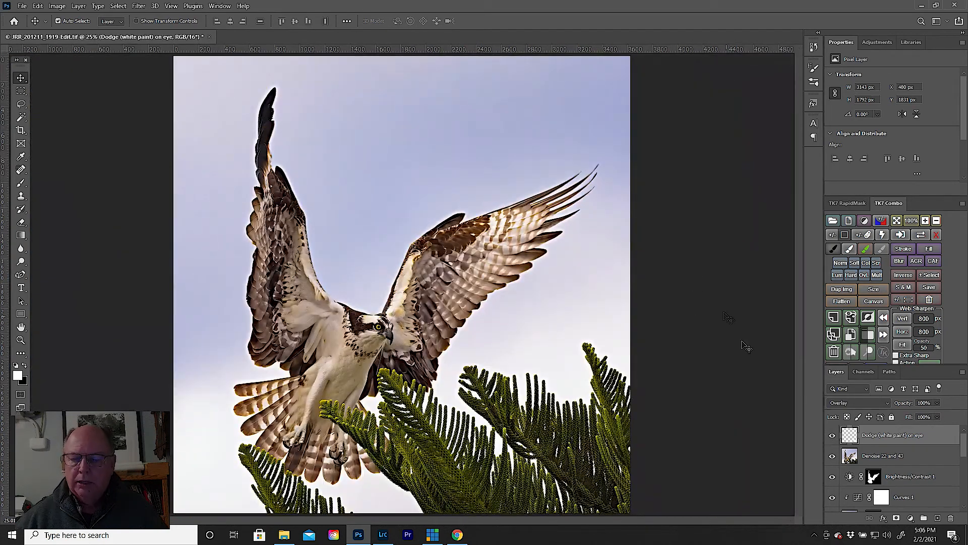
pyautogui.click(832, 438)
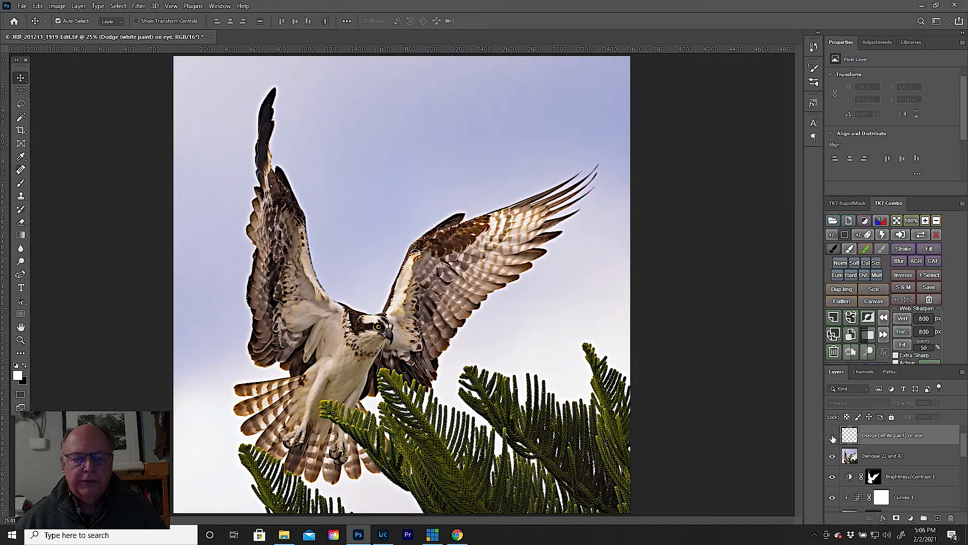
pyautogui.click(832, 436)
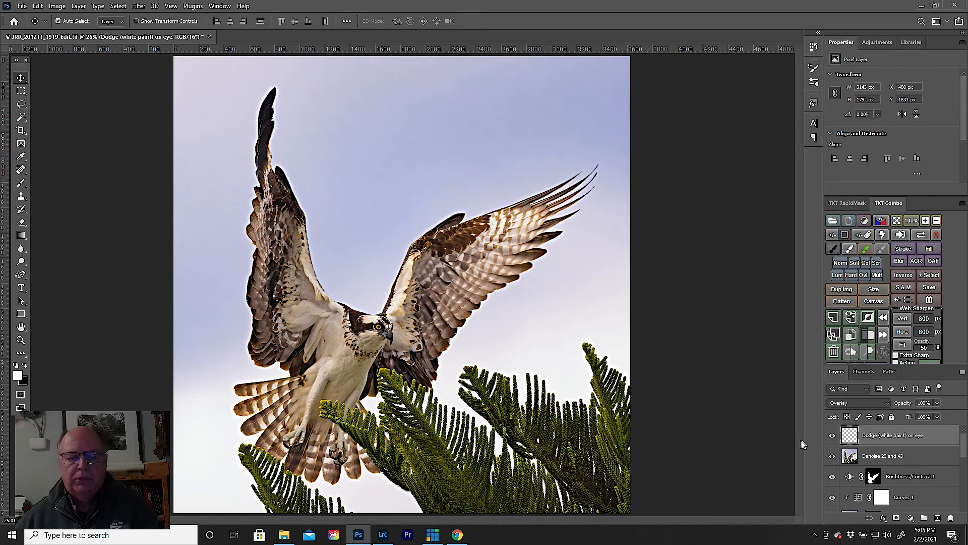